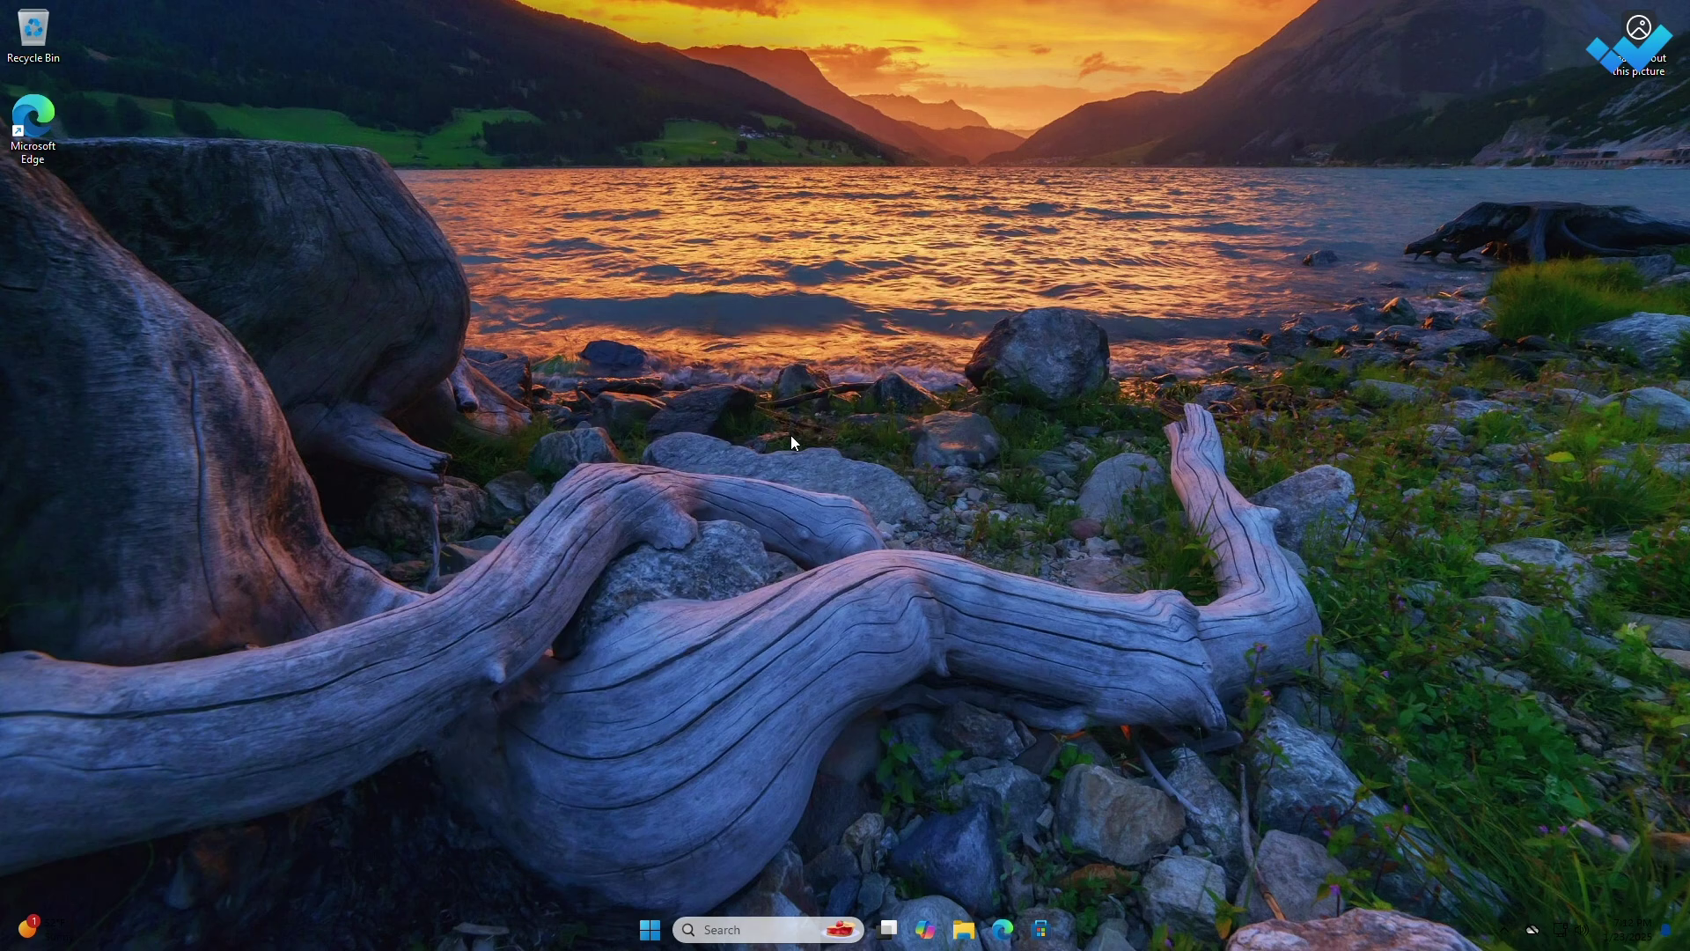
Open Edge's Download Windows 11 page and request the Windows 11 (multi-edition ISO for x64 devices) disk image.
click(1002, 930)
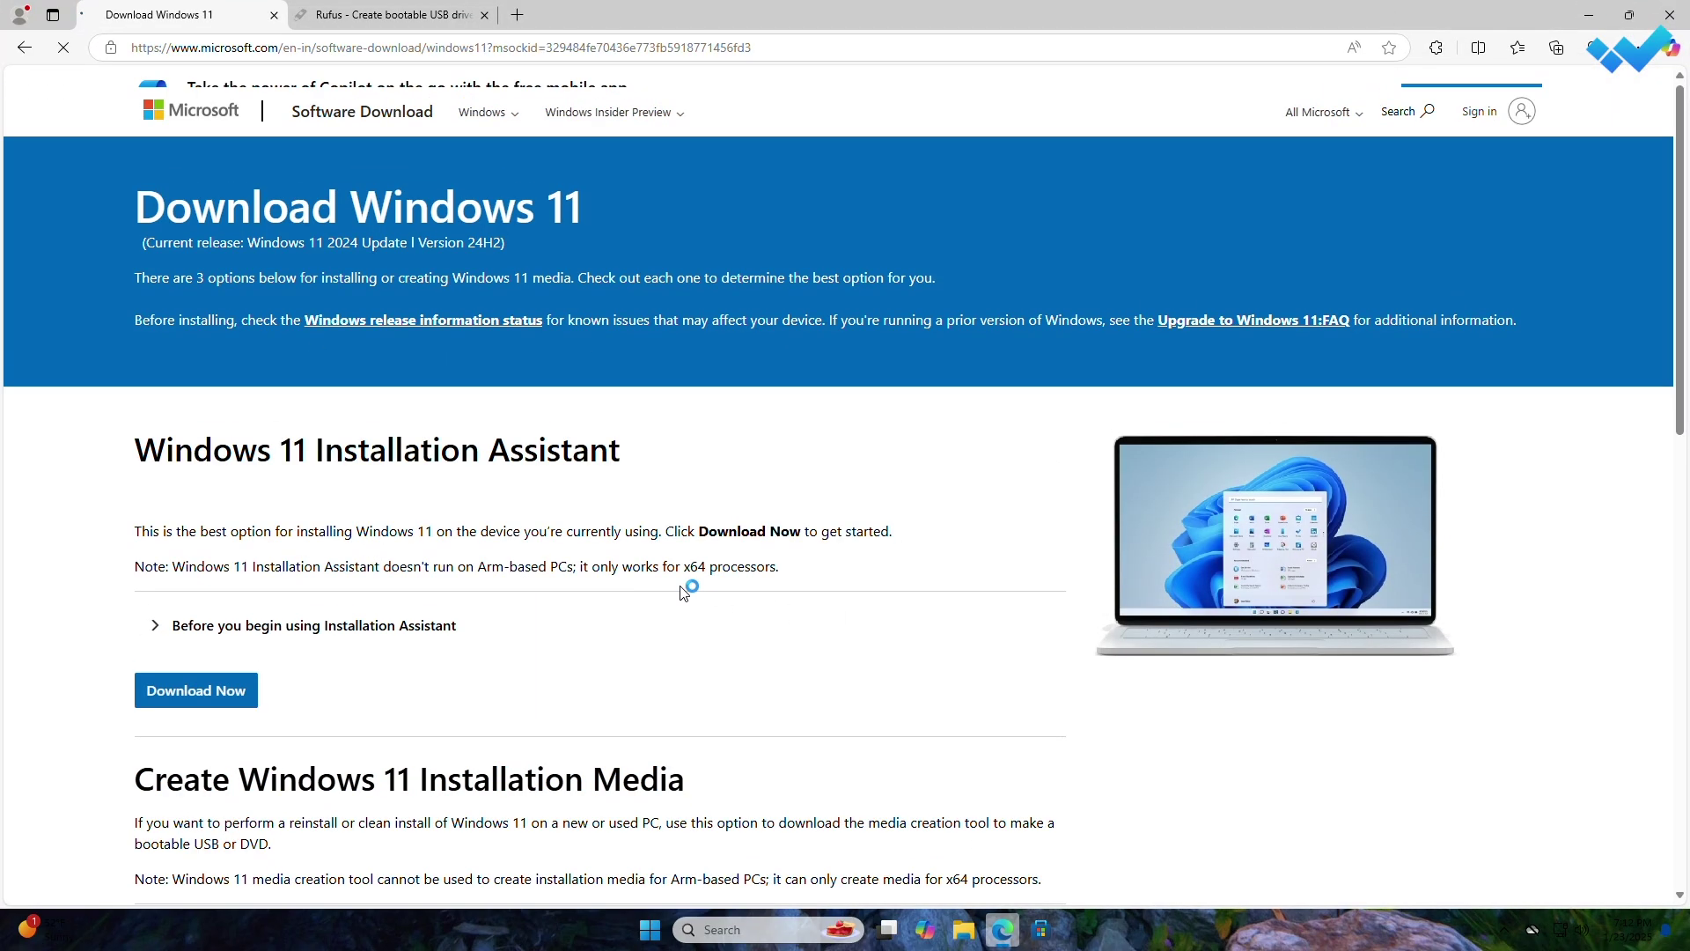
click(387, 15)
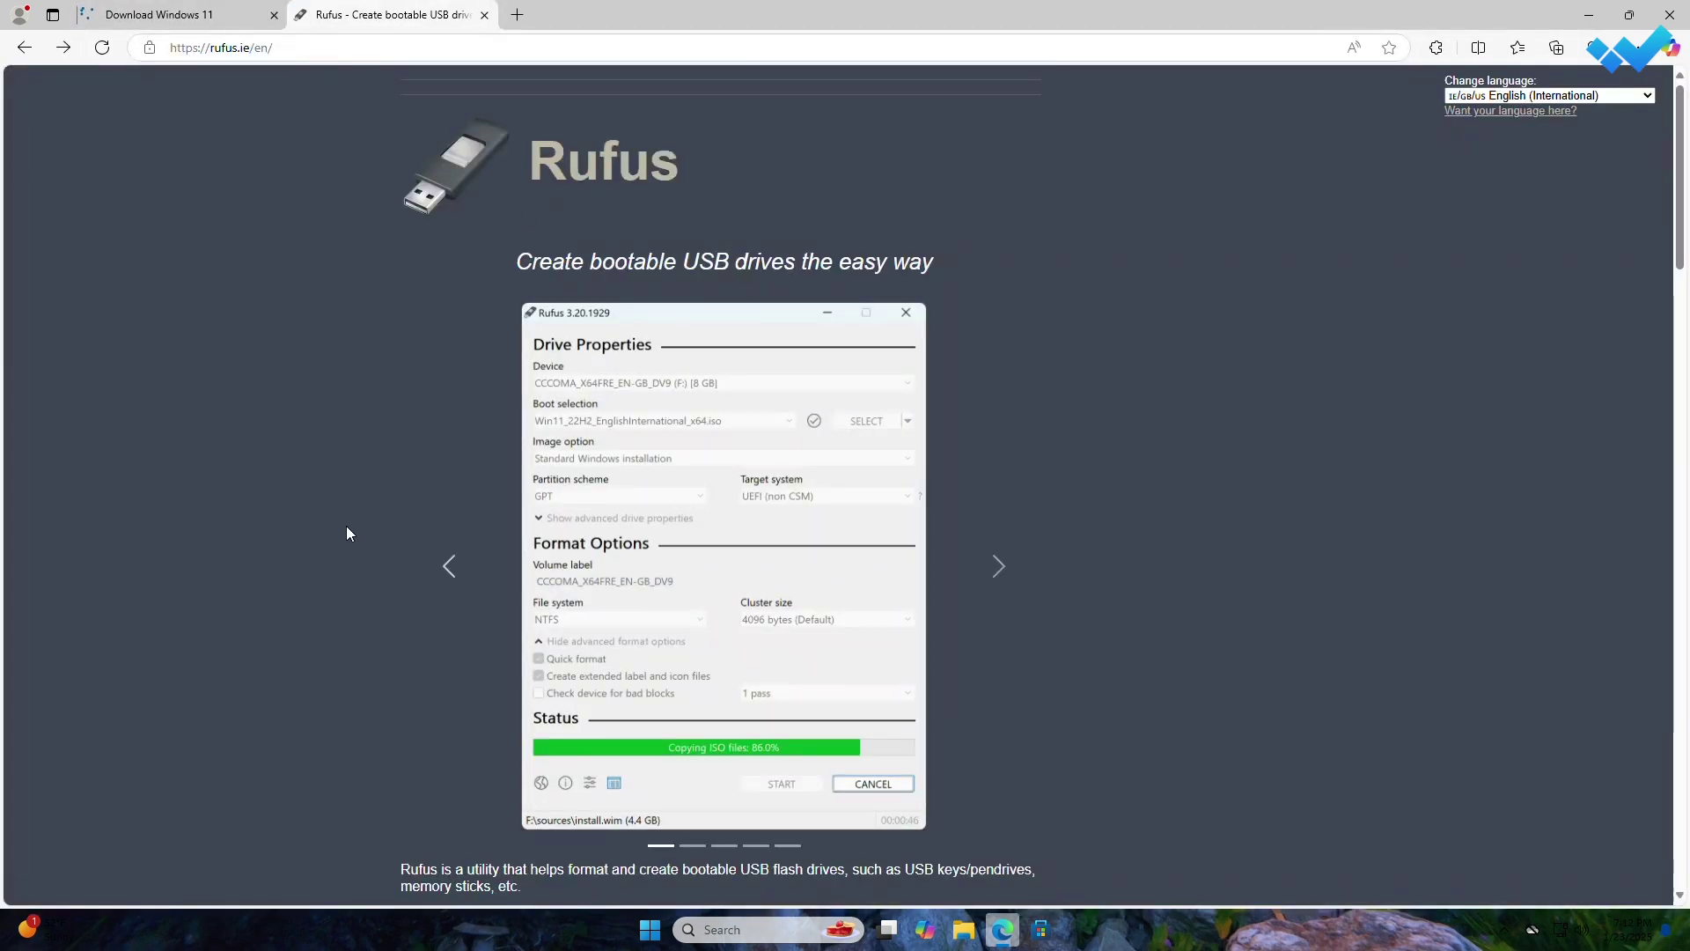
click(176, 15)
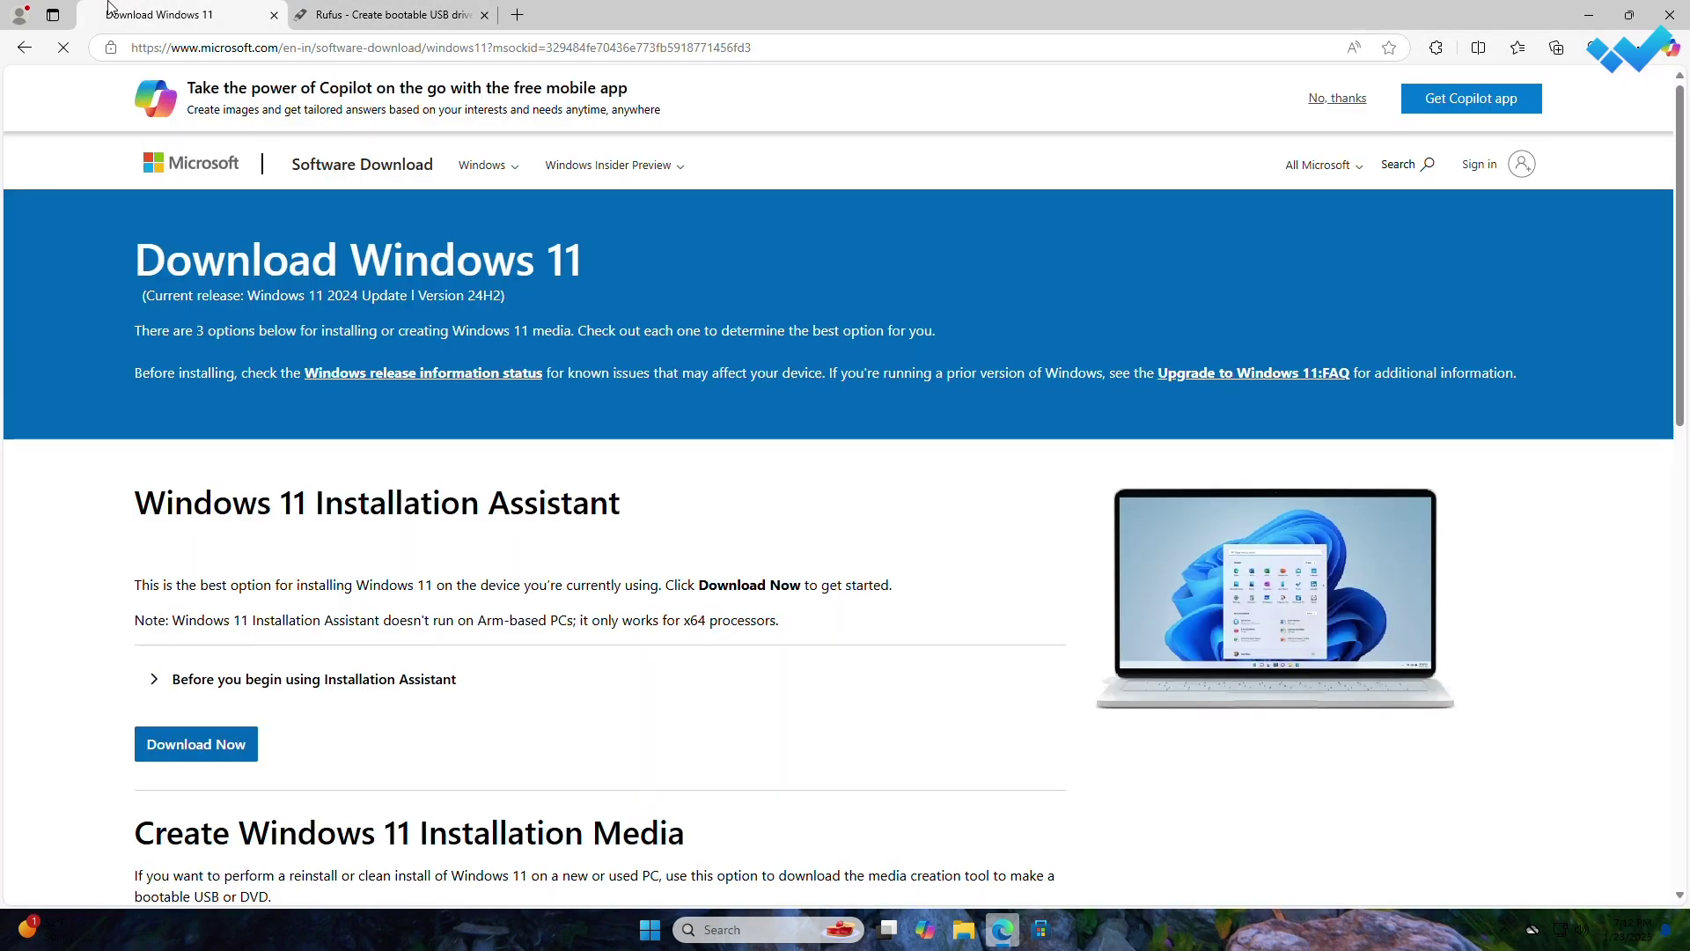
drag(1683, 223, 1652, 554)
click(290, 474)
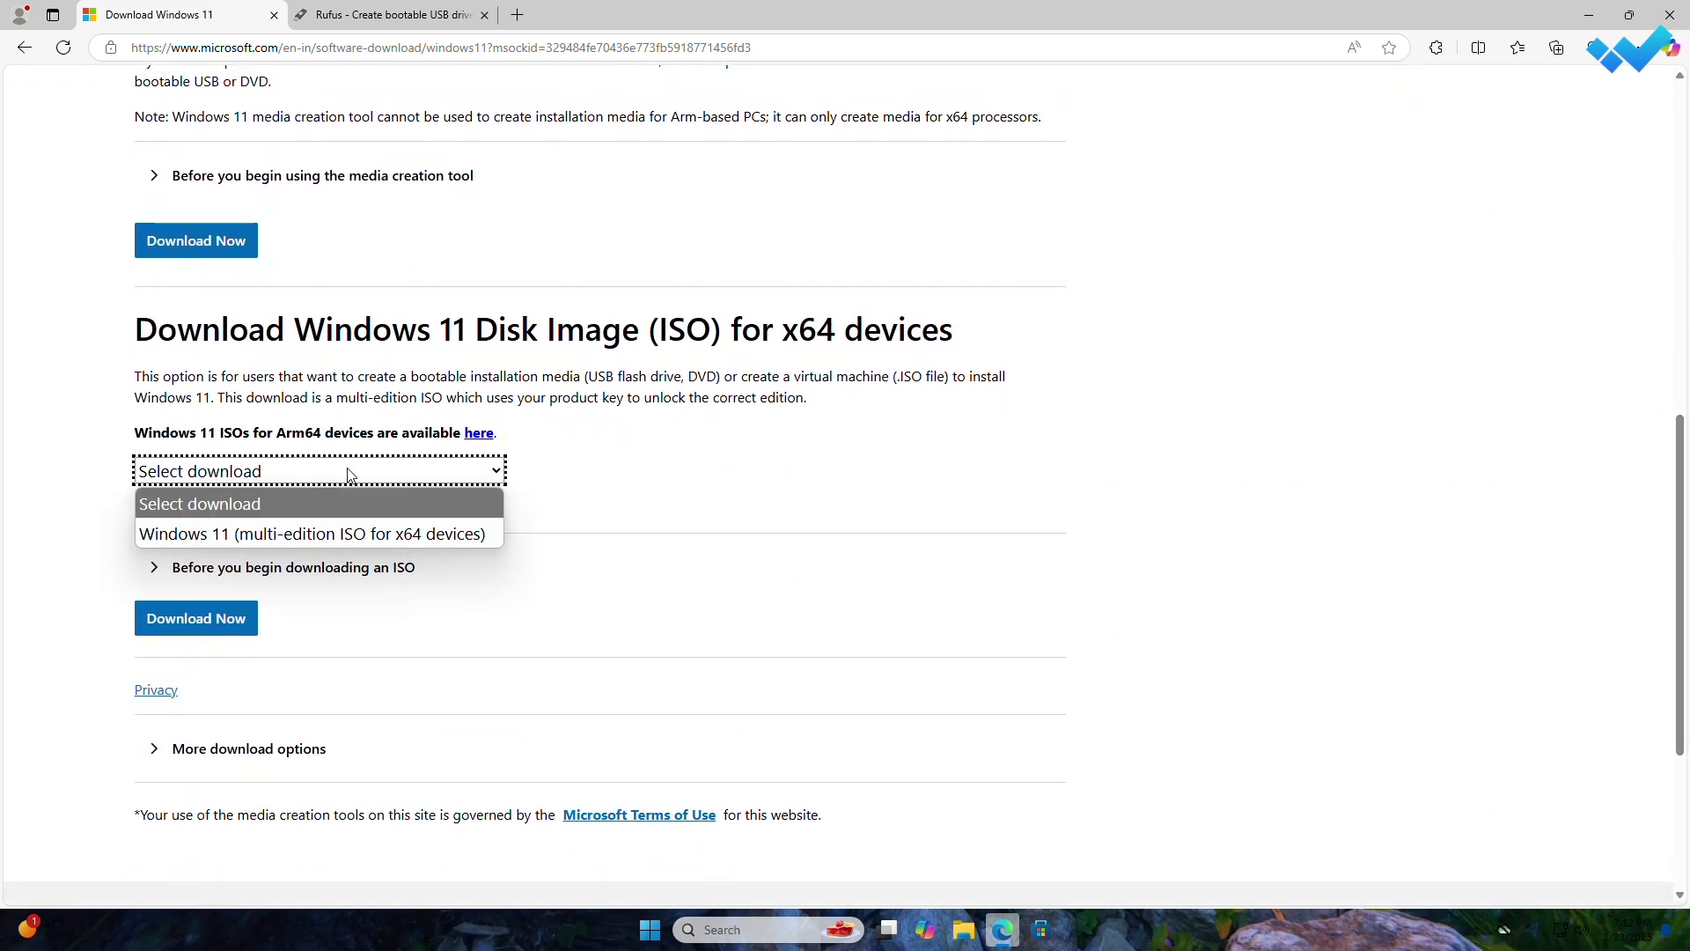
click(291, 533)
click(209, 618)
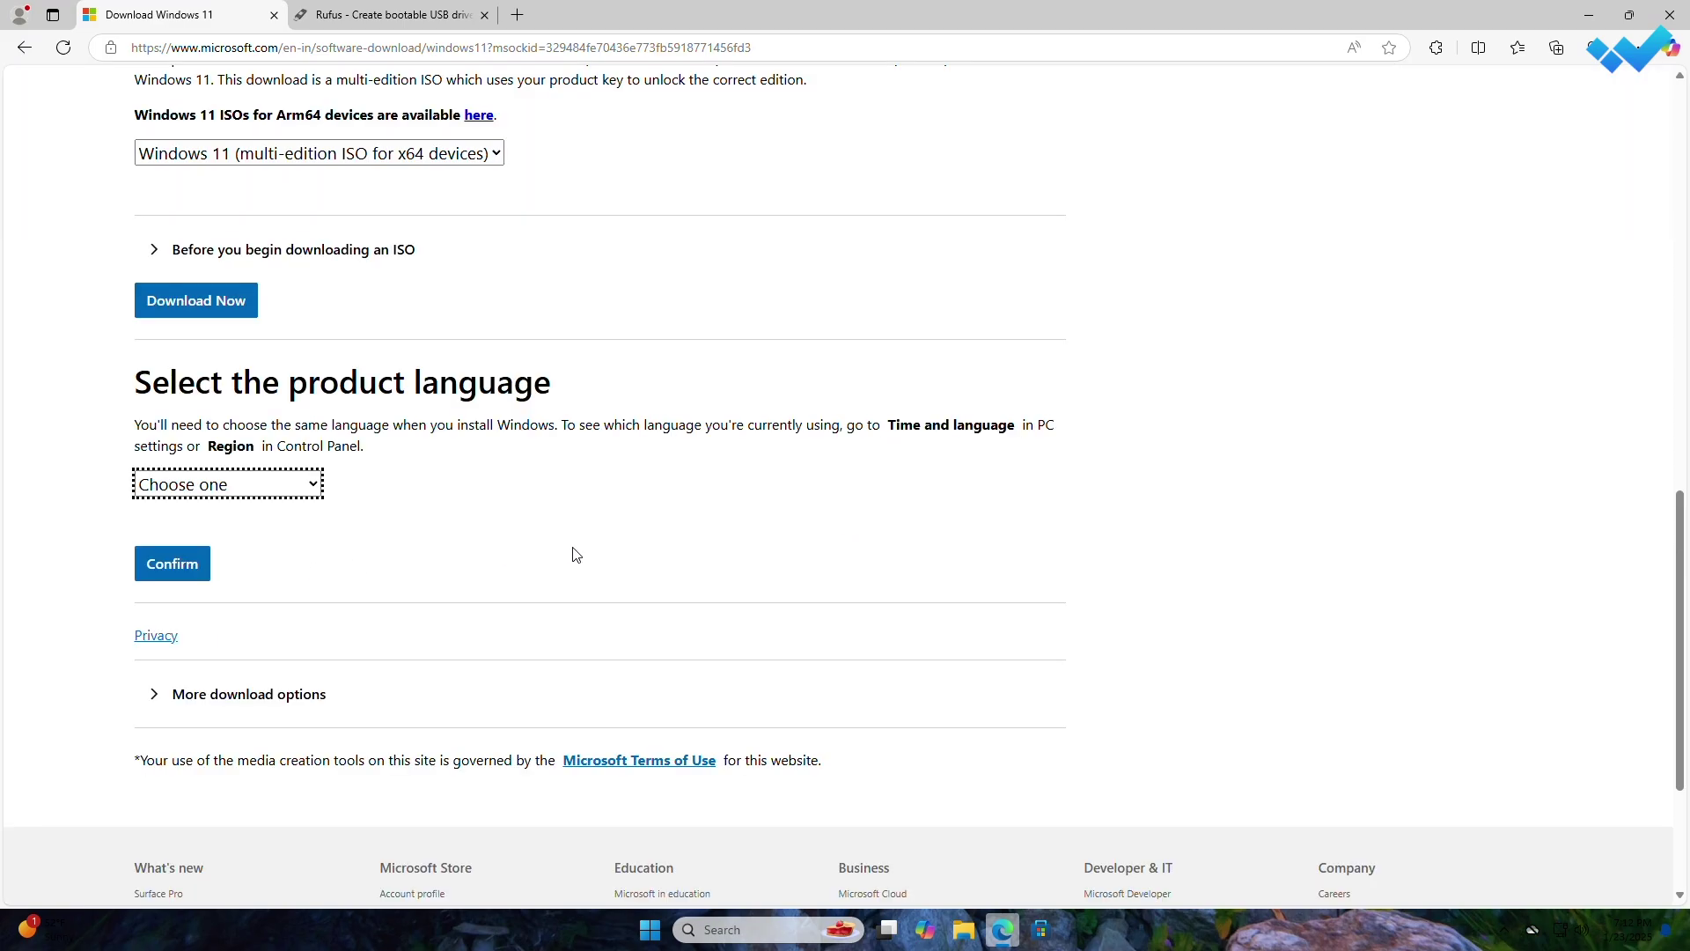
Confirm English (United States) as the product language and start the 64-bit ISO download.
click(204, 485)
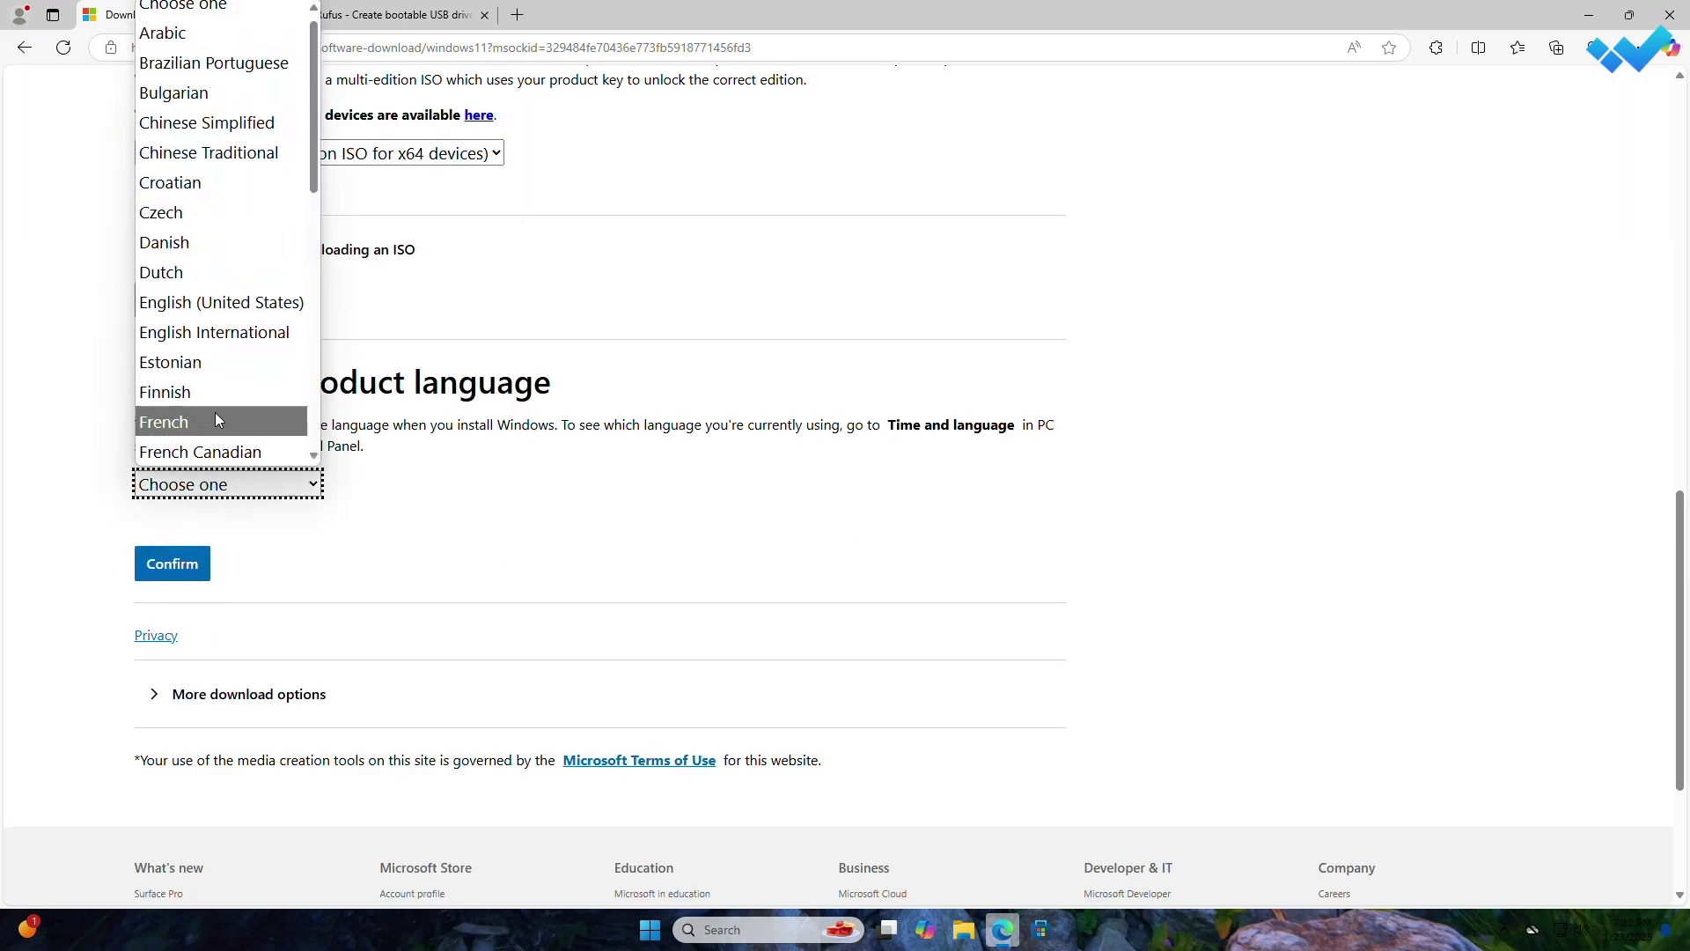
click(259, 308)
click(181, 569)
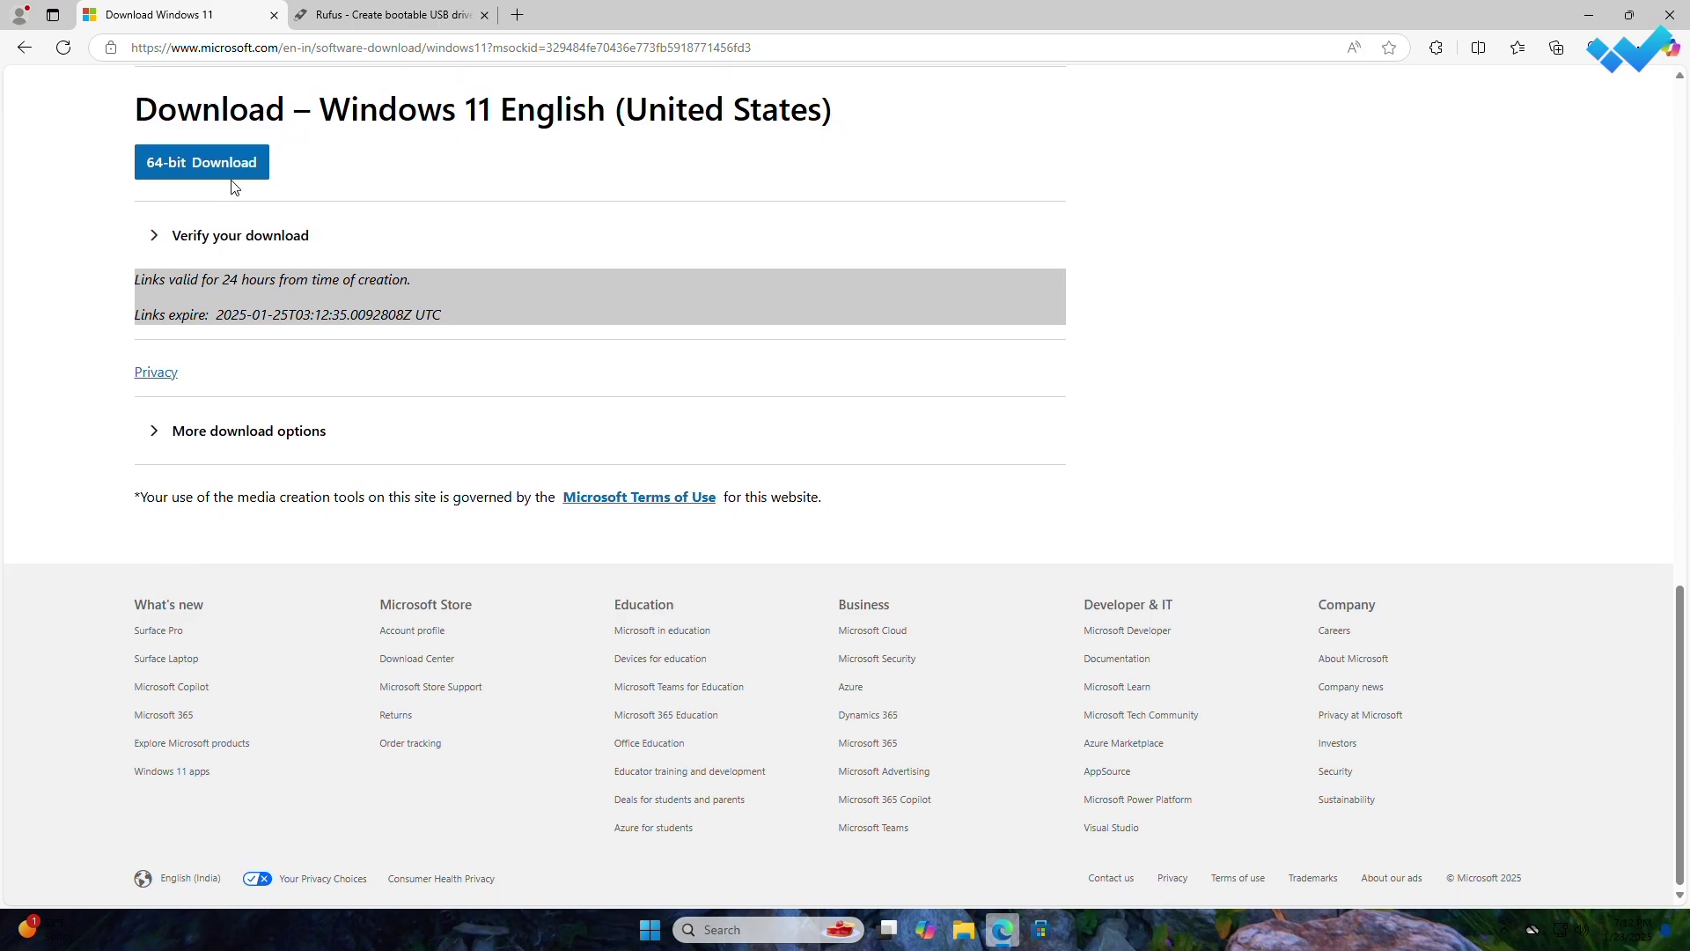
click(240, 165)
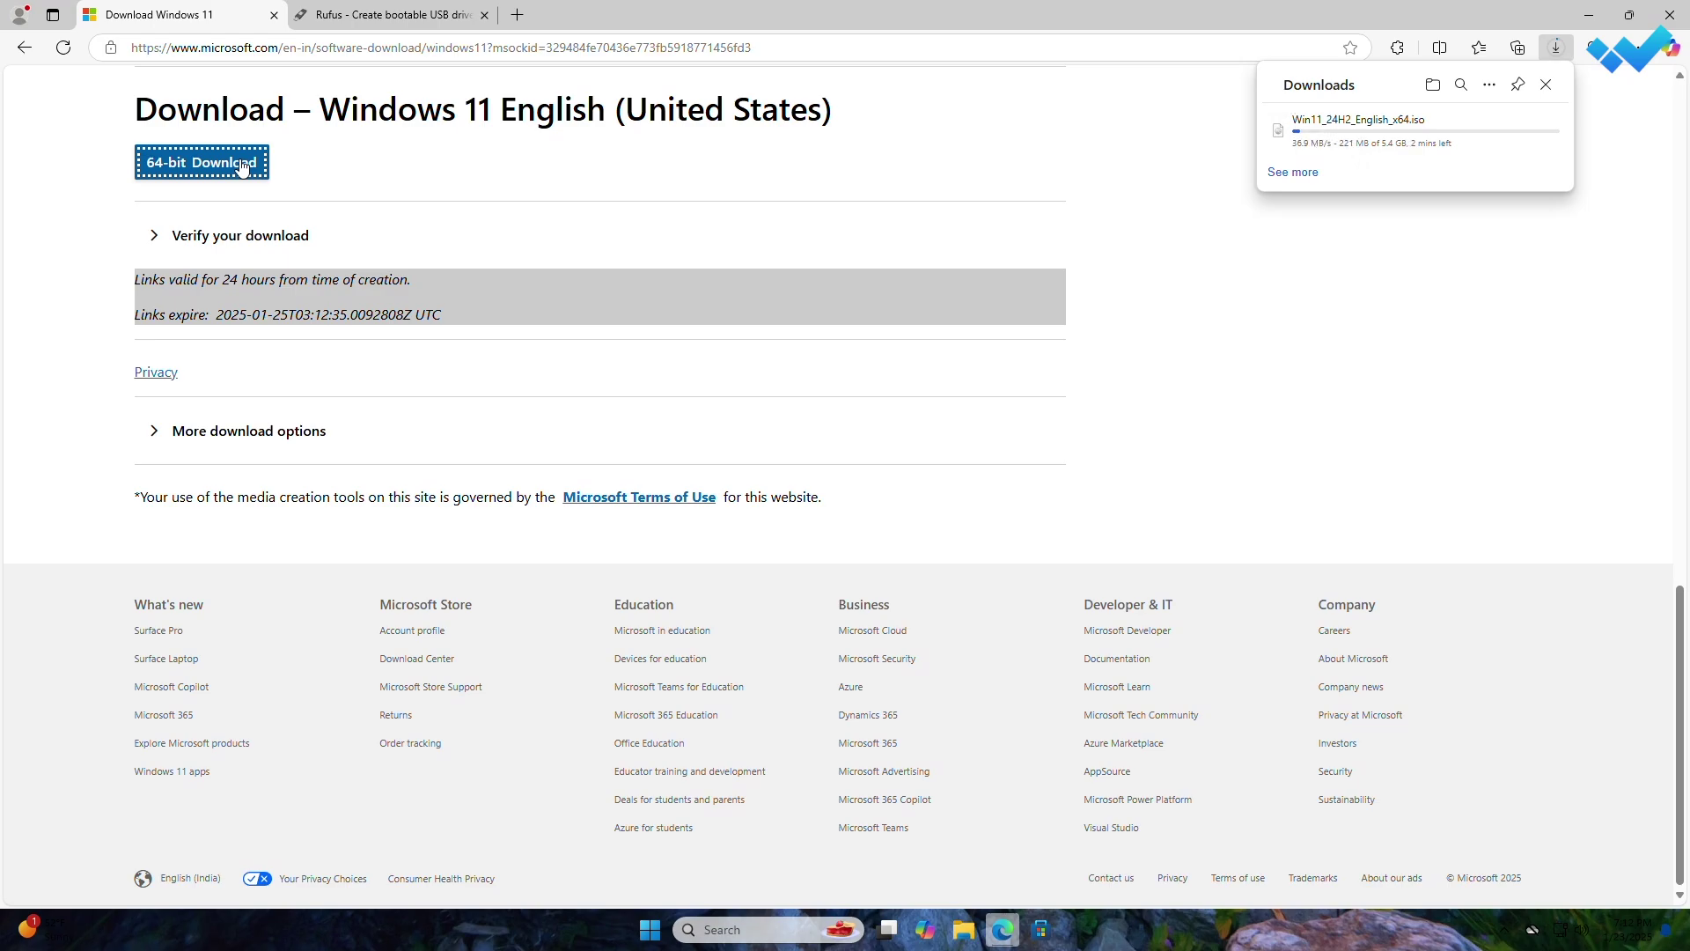
Download the standard Windows x64 release rufus-4.6.exe from the Rufus website.
click(405, 7)
drag(1679, 185, 1641, 340)
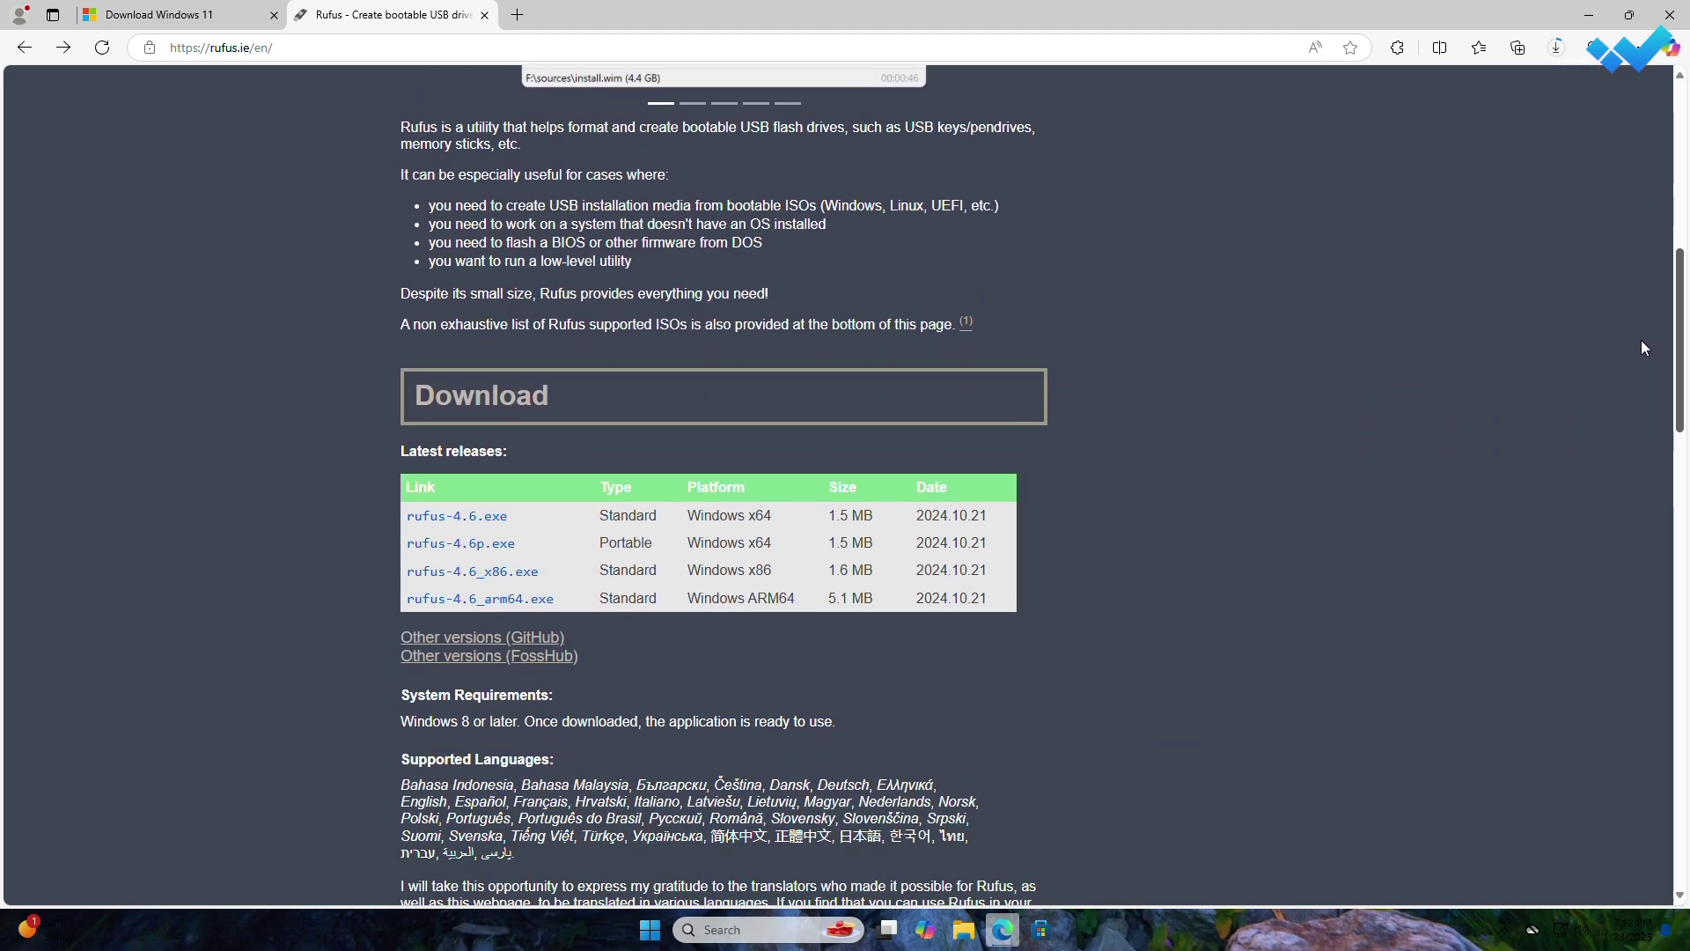
click(451, 518)
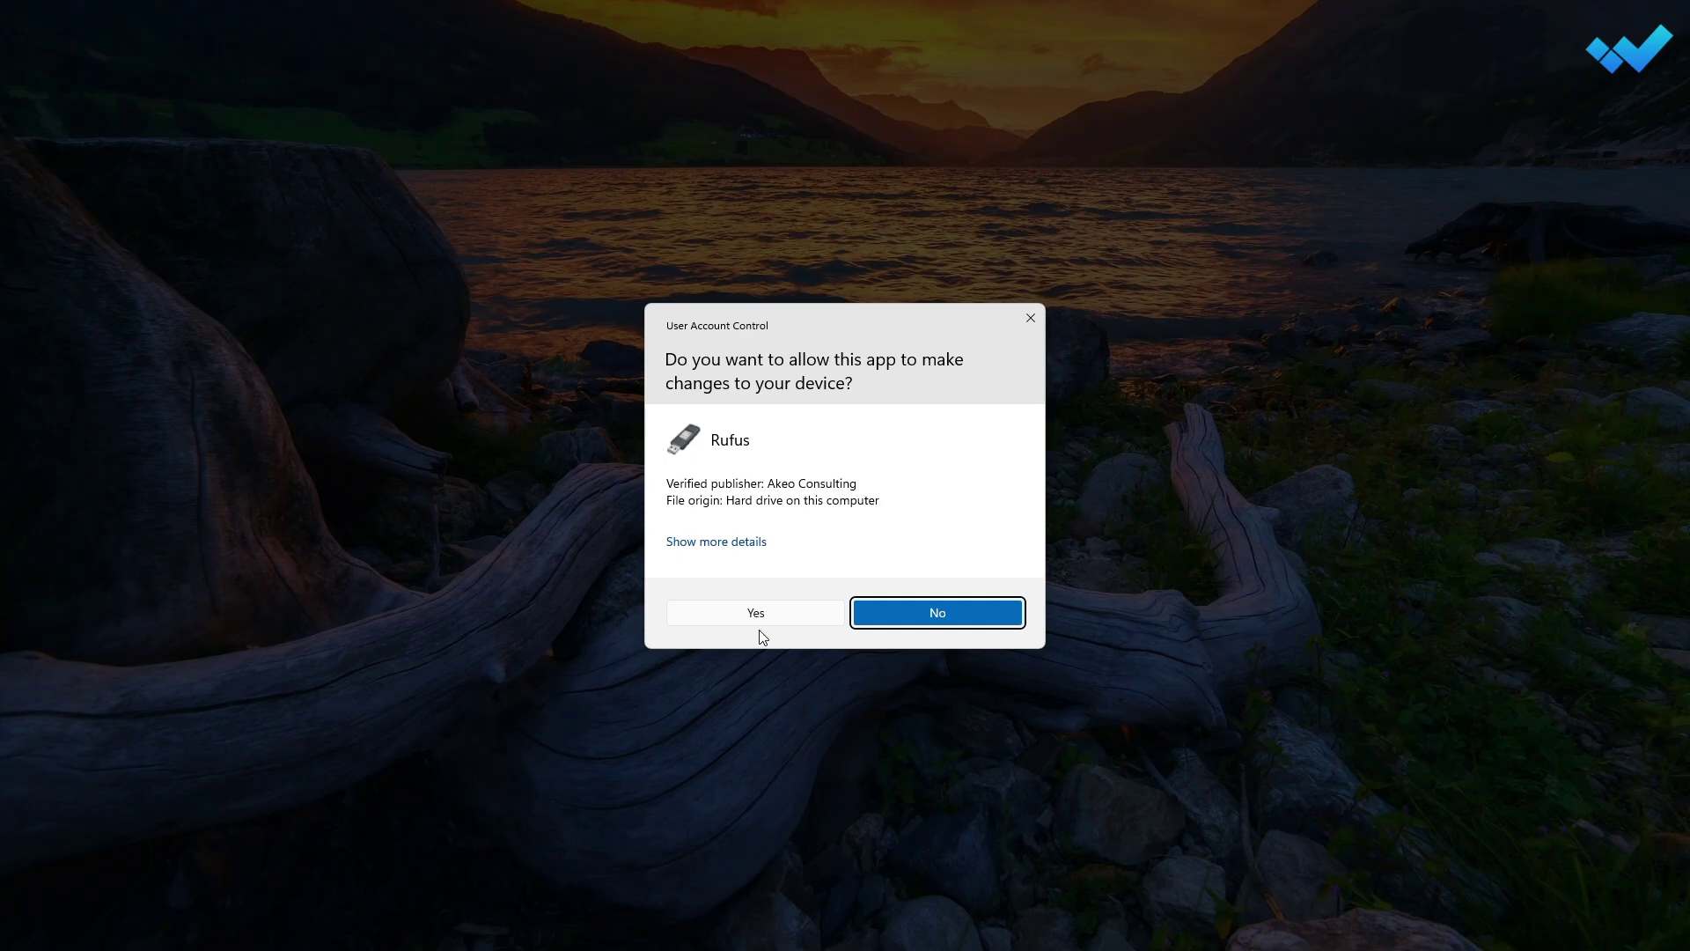
Allow Rufus to make changes to the device, minimize the browser, and let Rufus check for updates online.
click(758, 607)
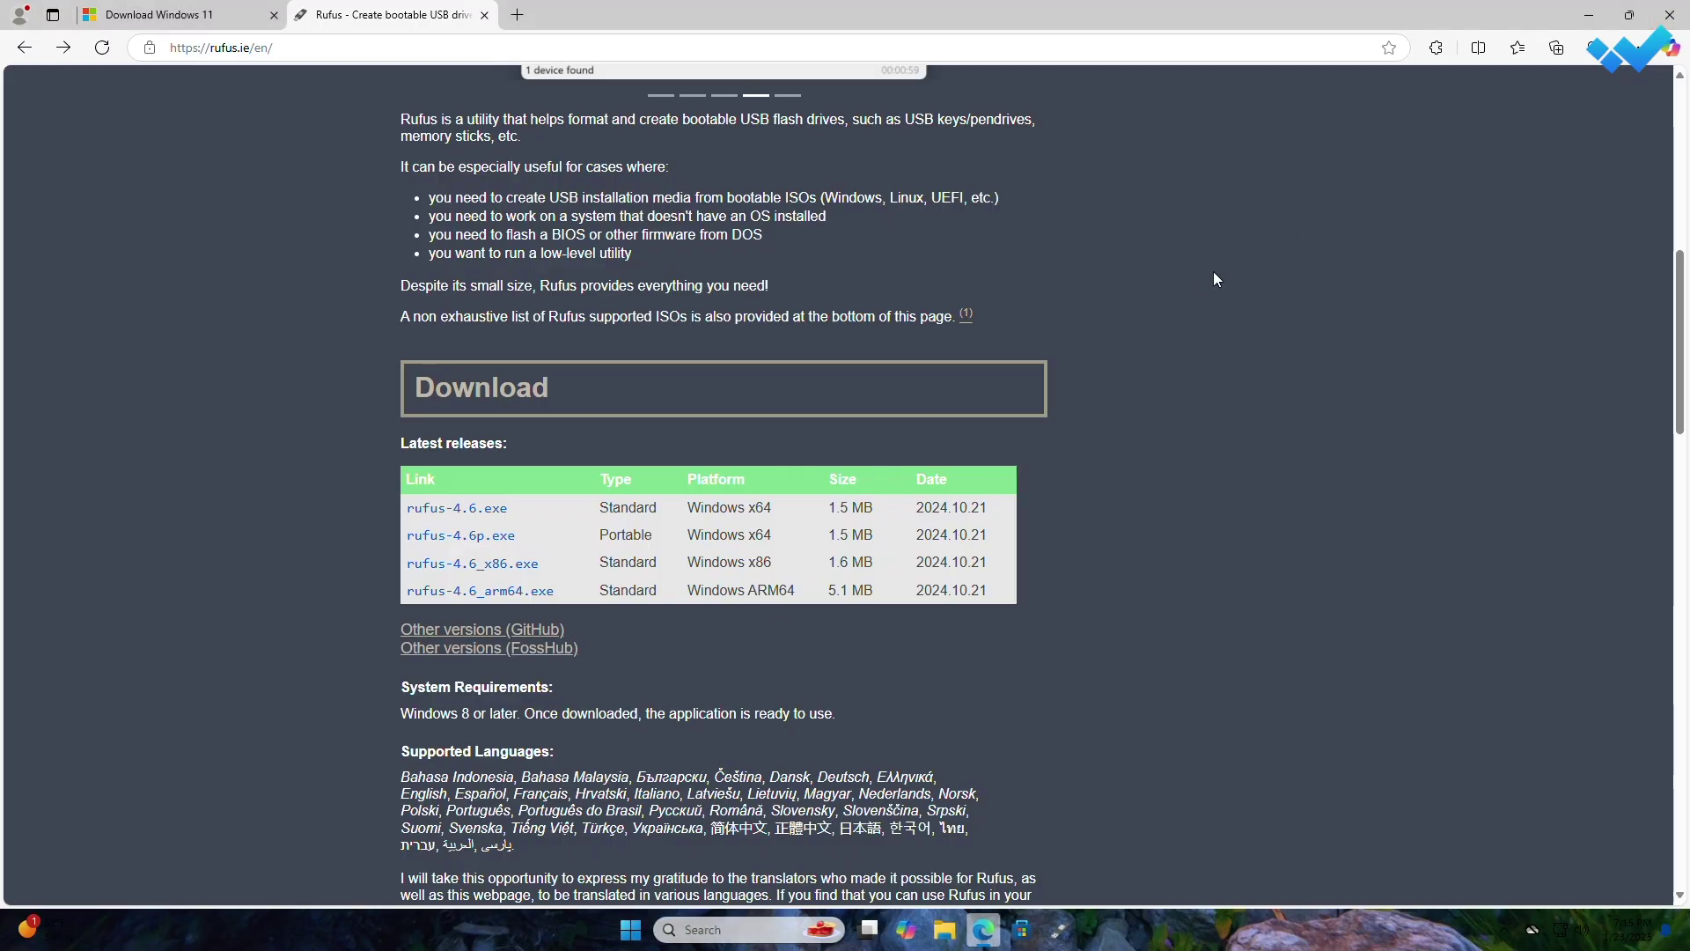
click(1589, 15)
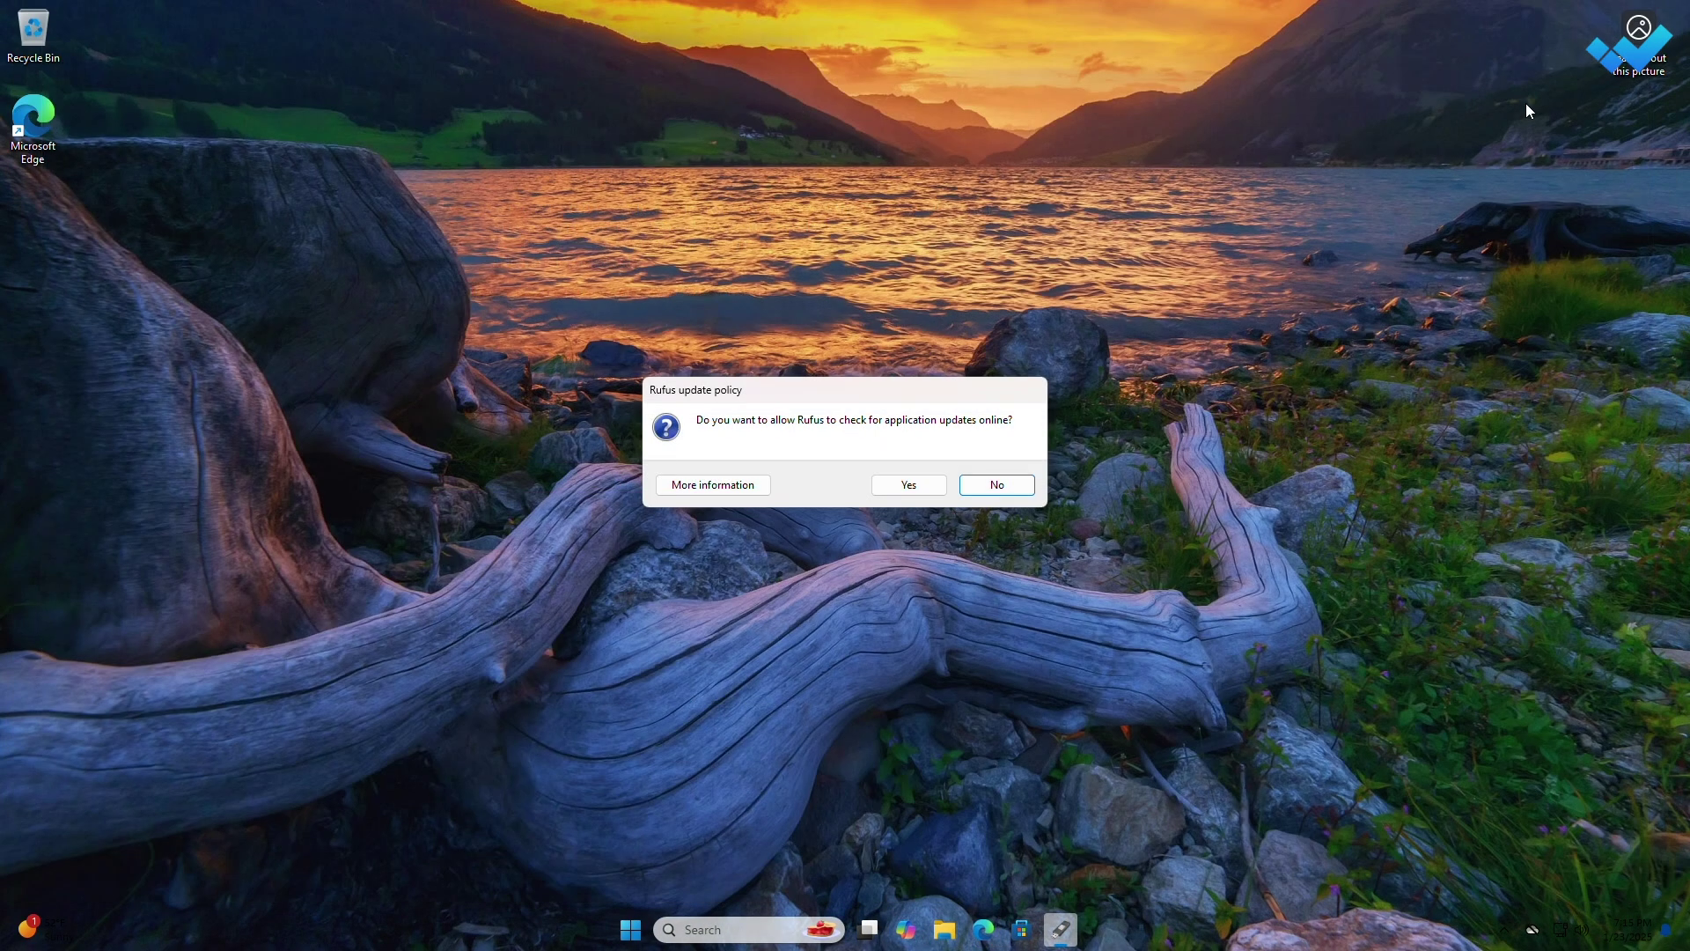
click(912, 481)
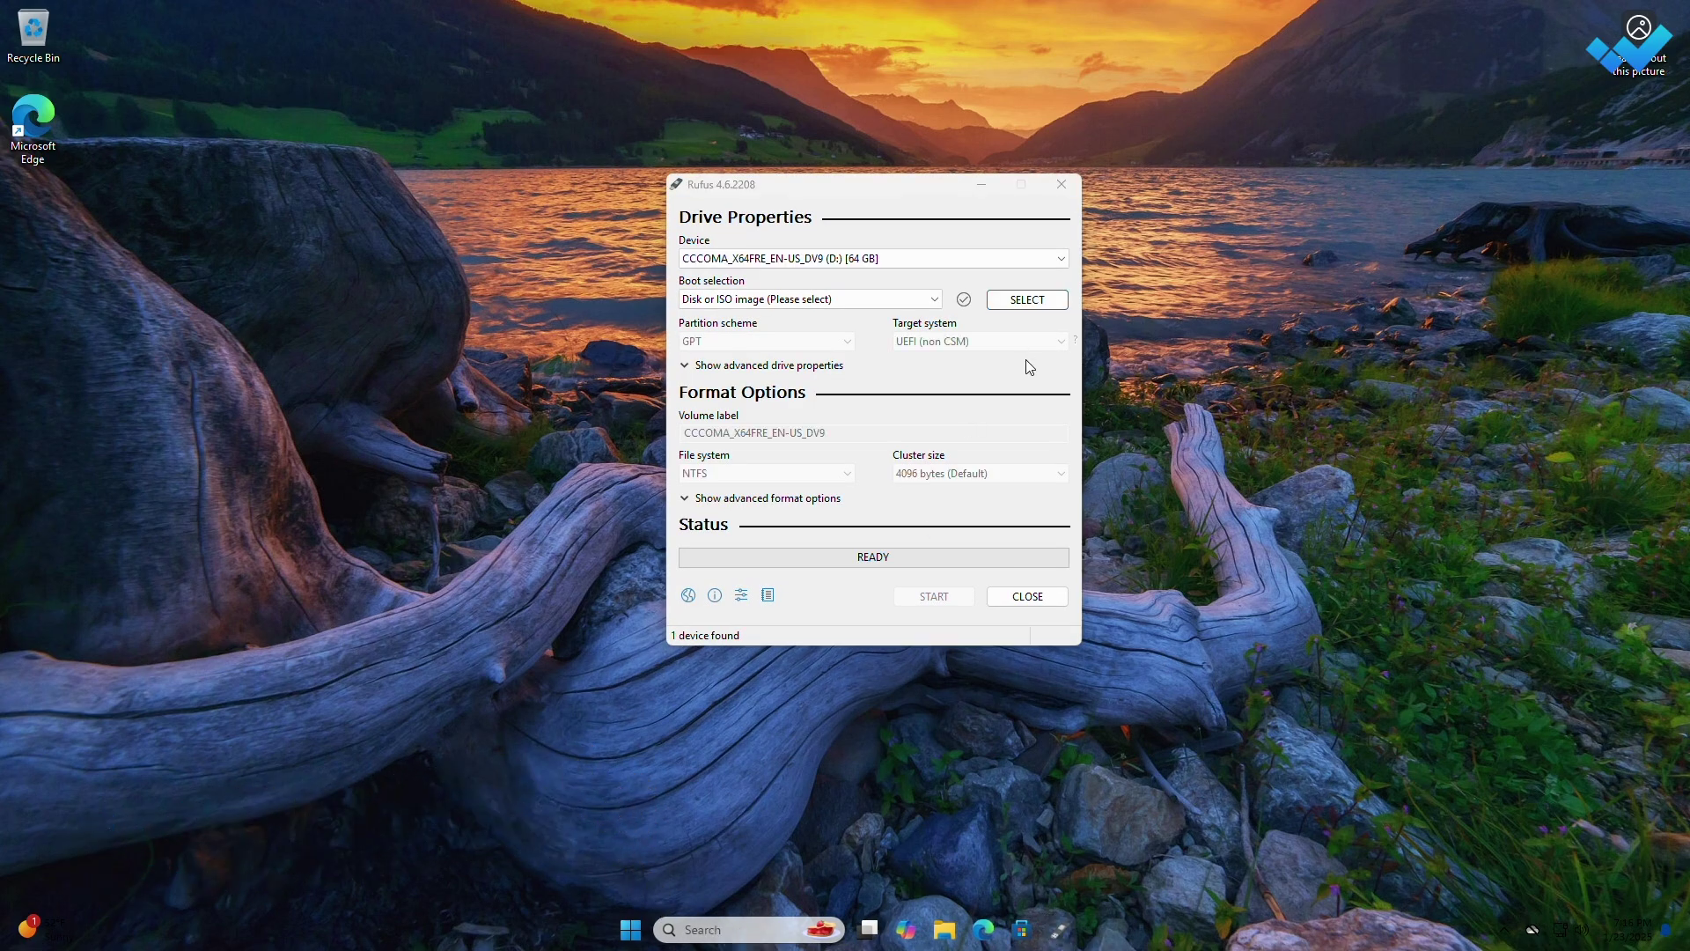
Keep the 64 GB USB drive as the device and load Win11_24H2_English_x64.iso from Downloads as the boot image.
click(906, 257)
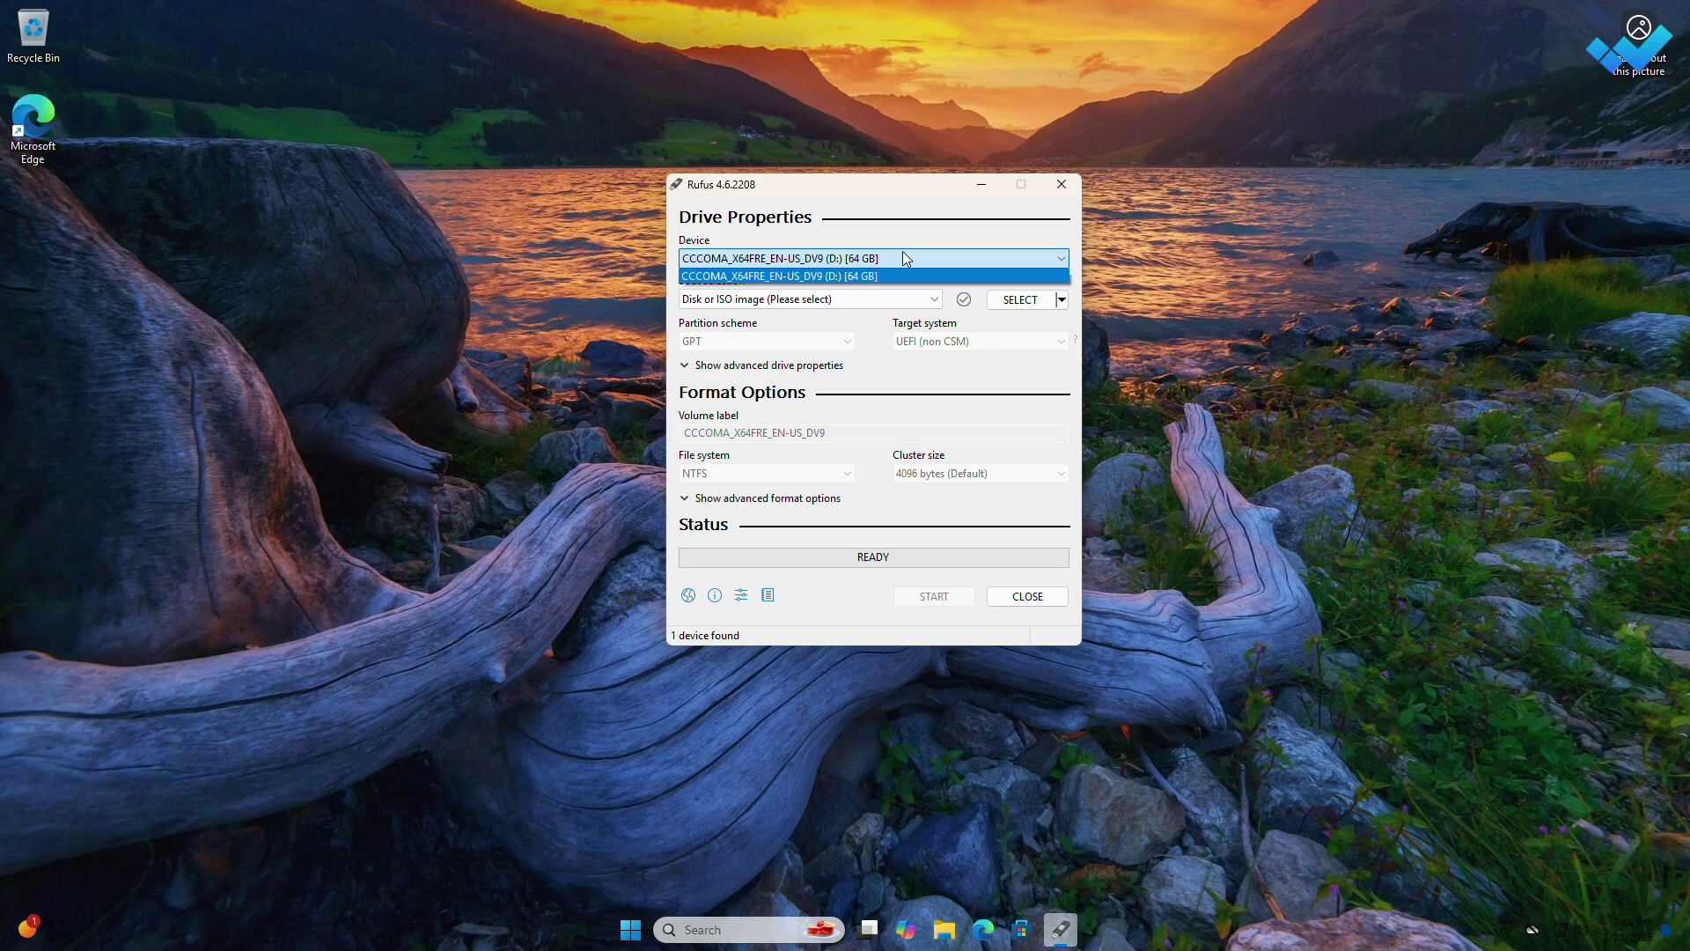
click(905, 257)
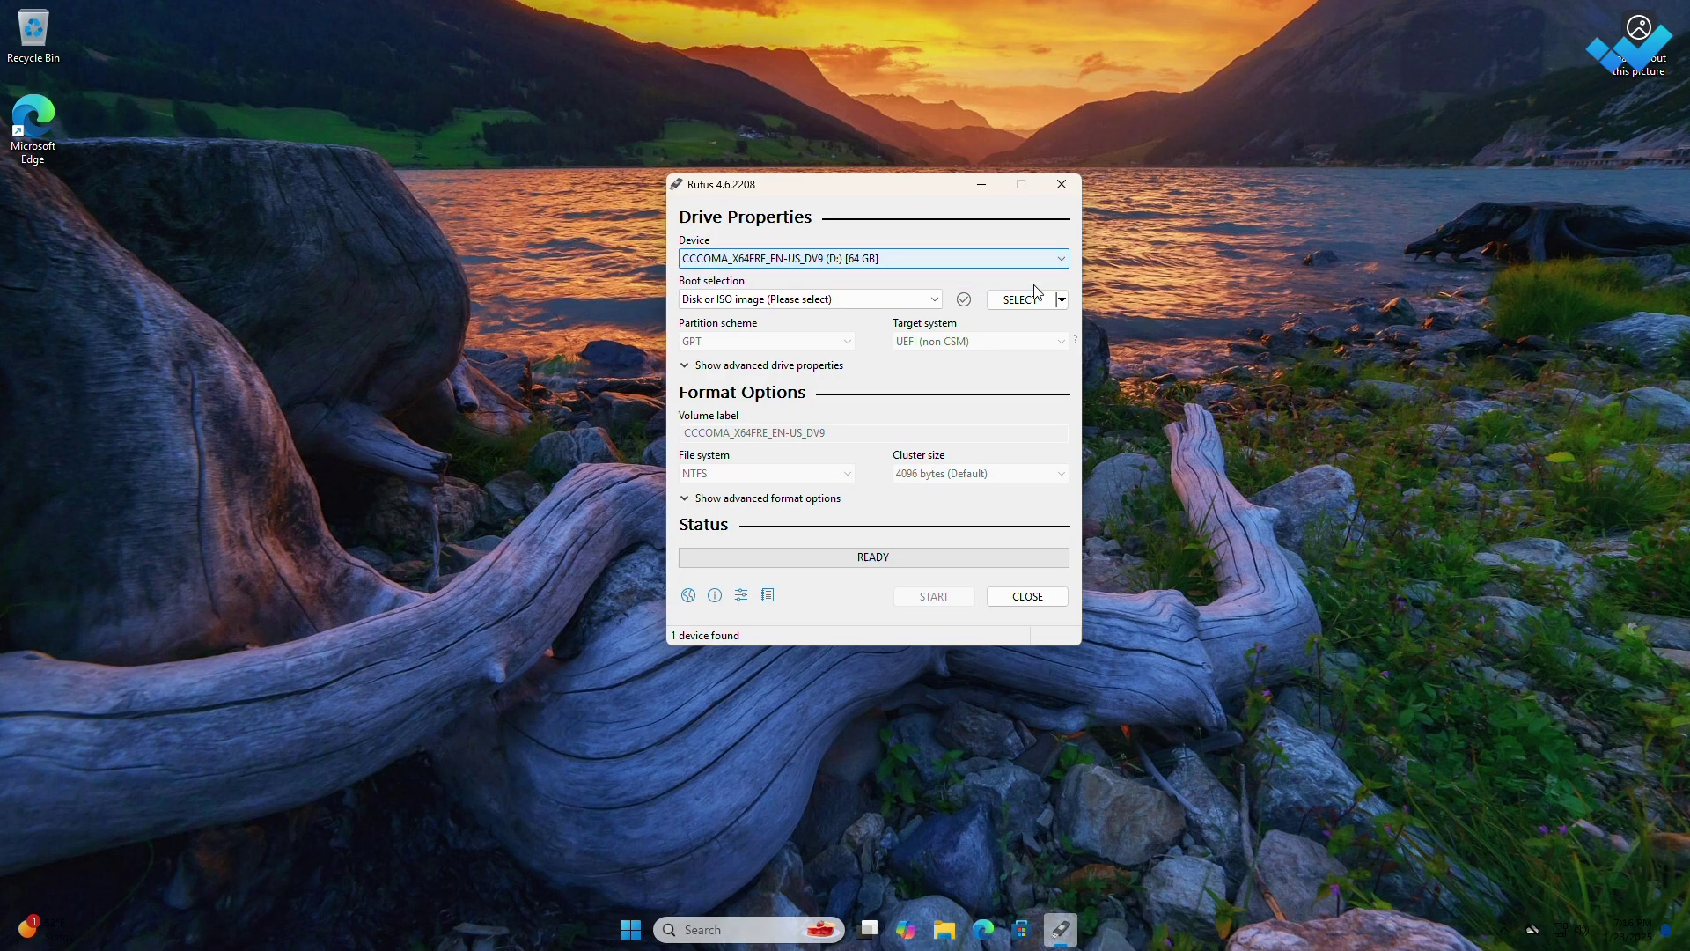
click(1021, 302)
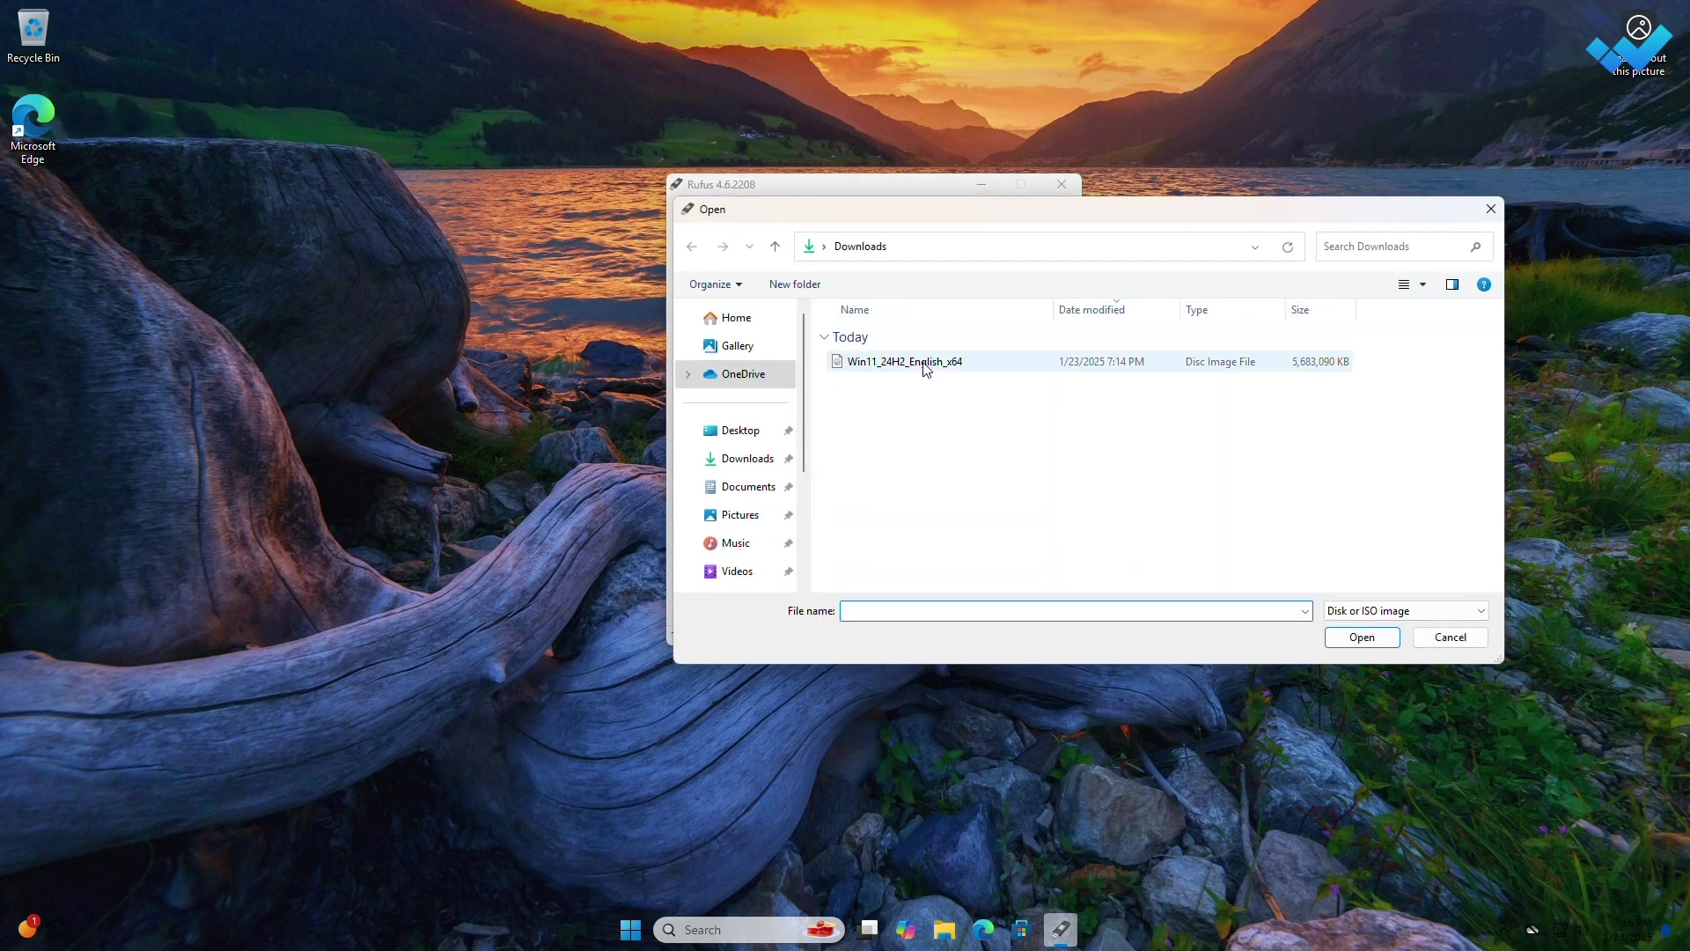
click(925, 364)
click(1361, 638)
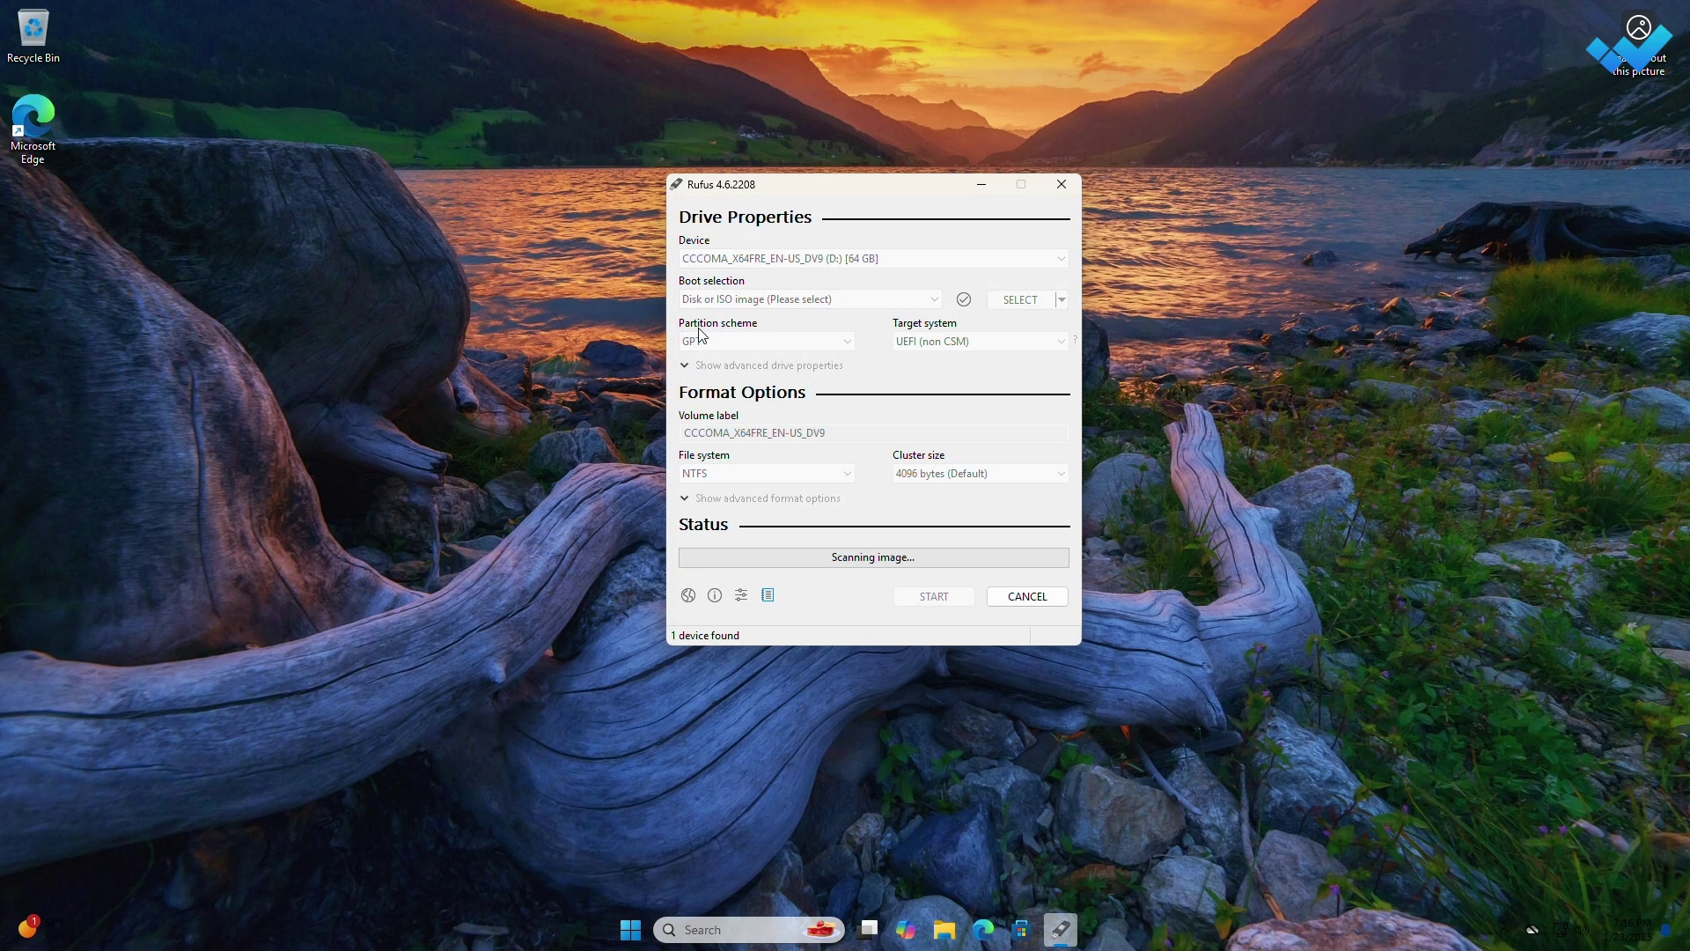
Write the image to the USB drive with GPT, removing the RAM, Secure Boot, TPM and online account requirements, and accept erasing the drive.
click(792, 381)
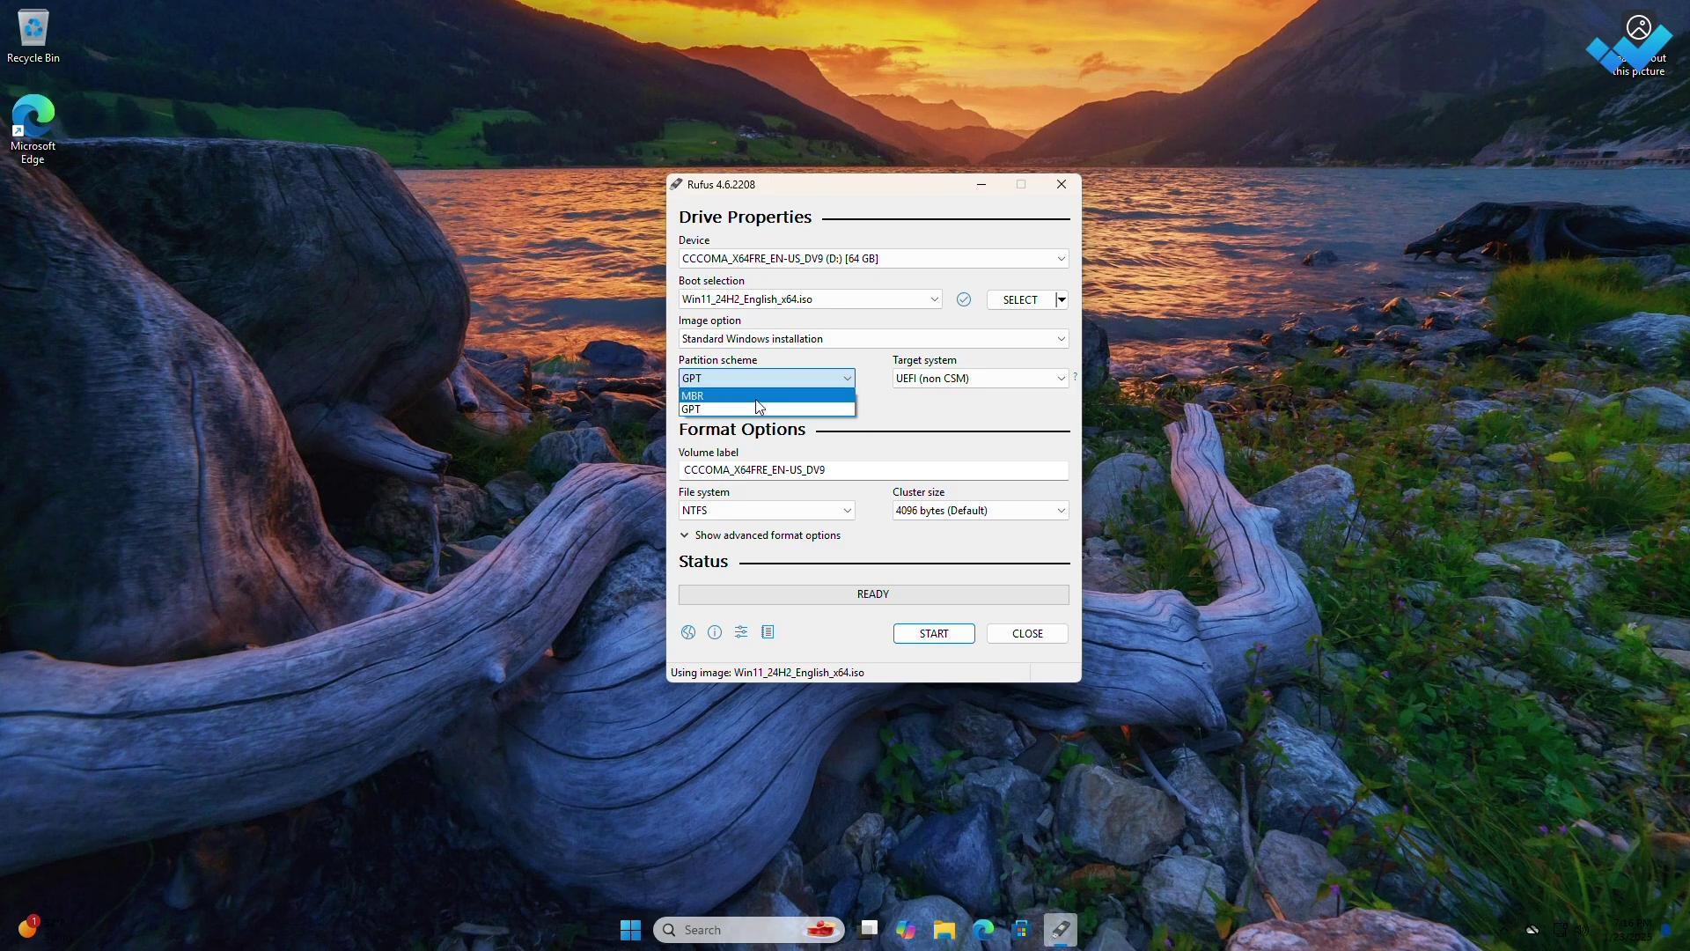
click(916, 600)
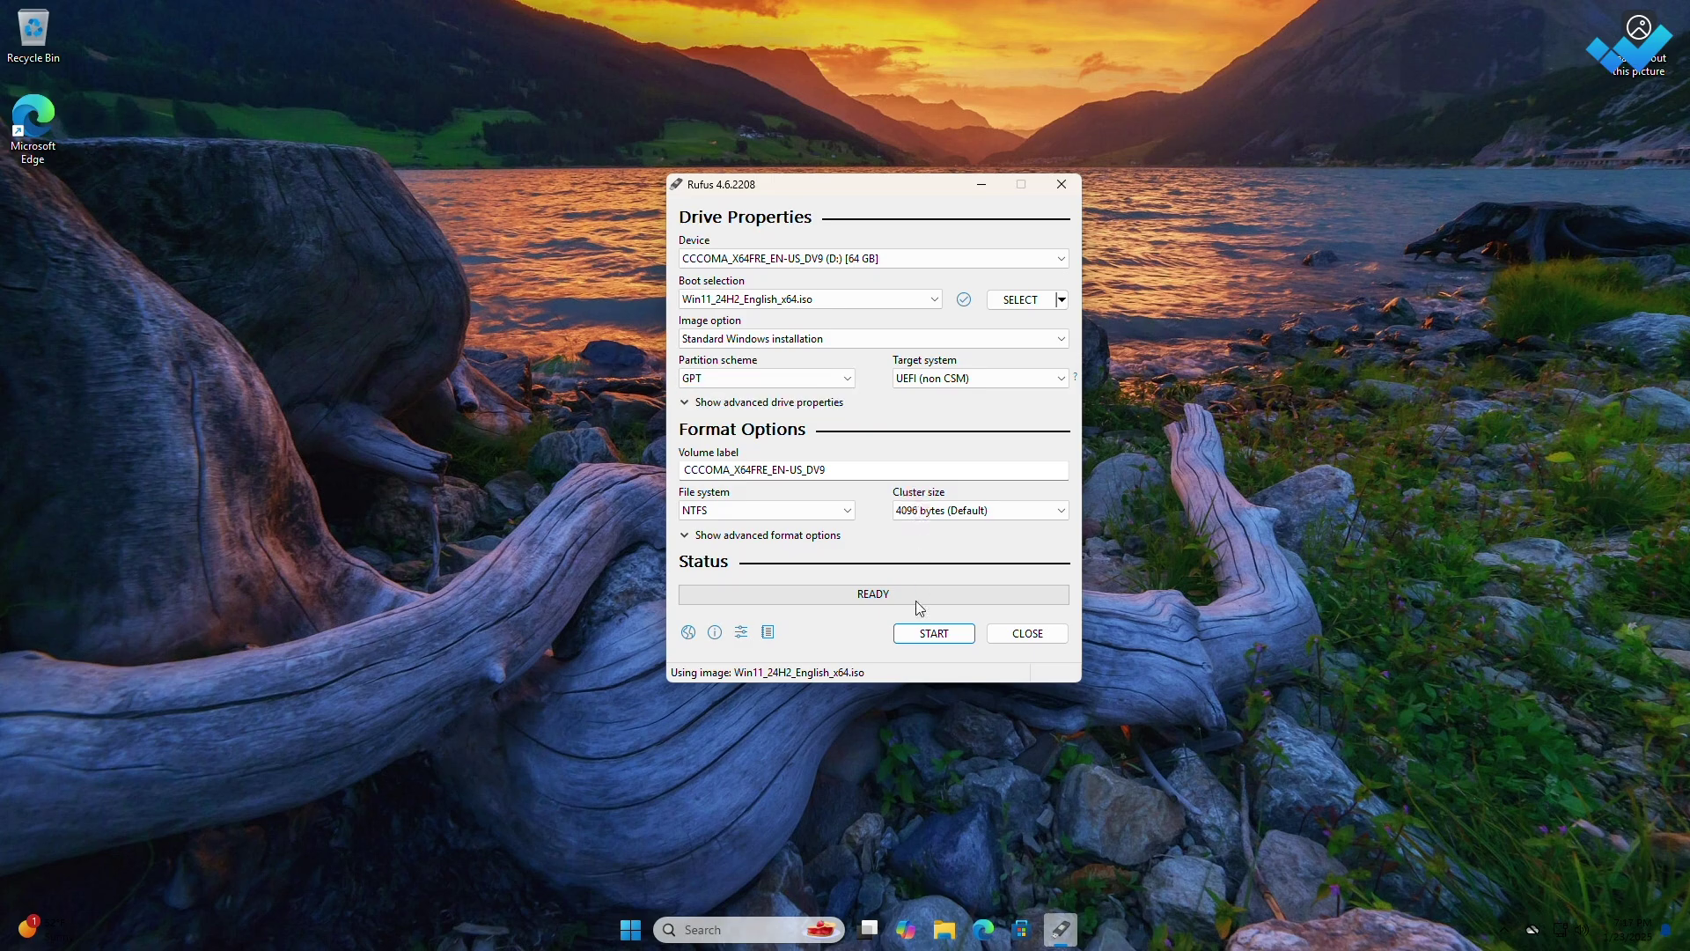
click(925, 643)
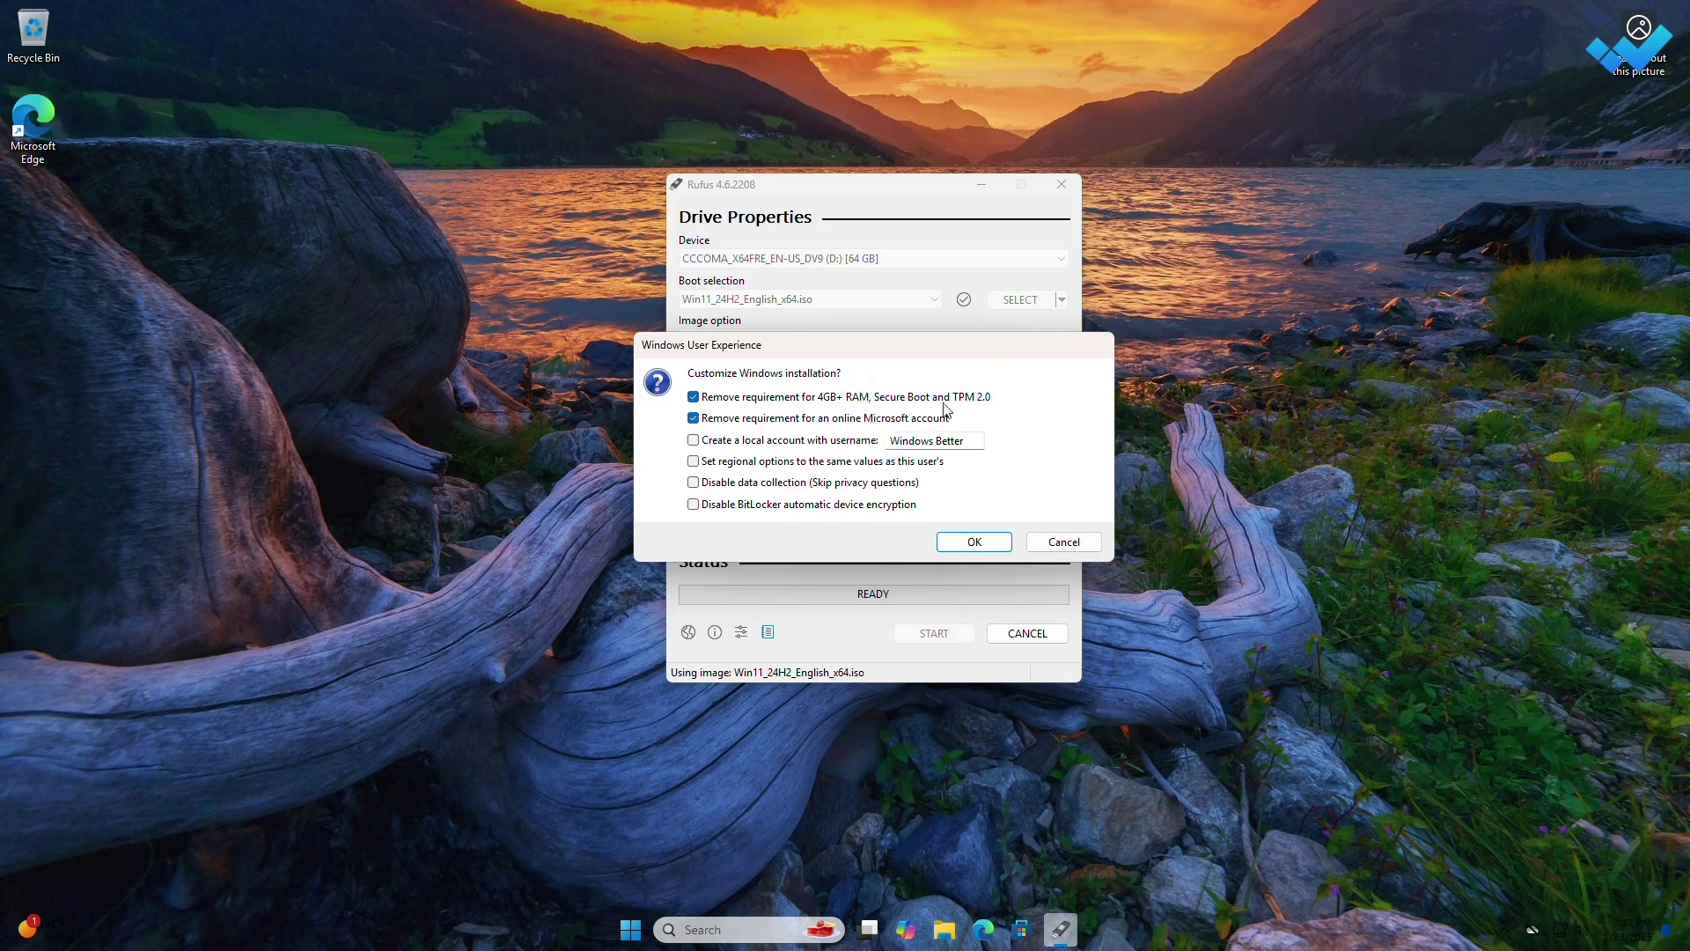
click(983, 551)
click(940, 473)
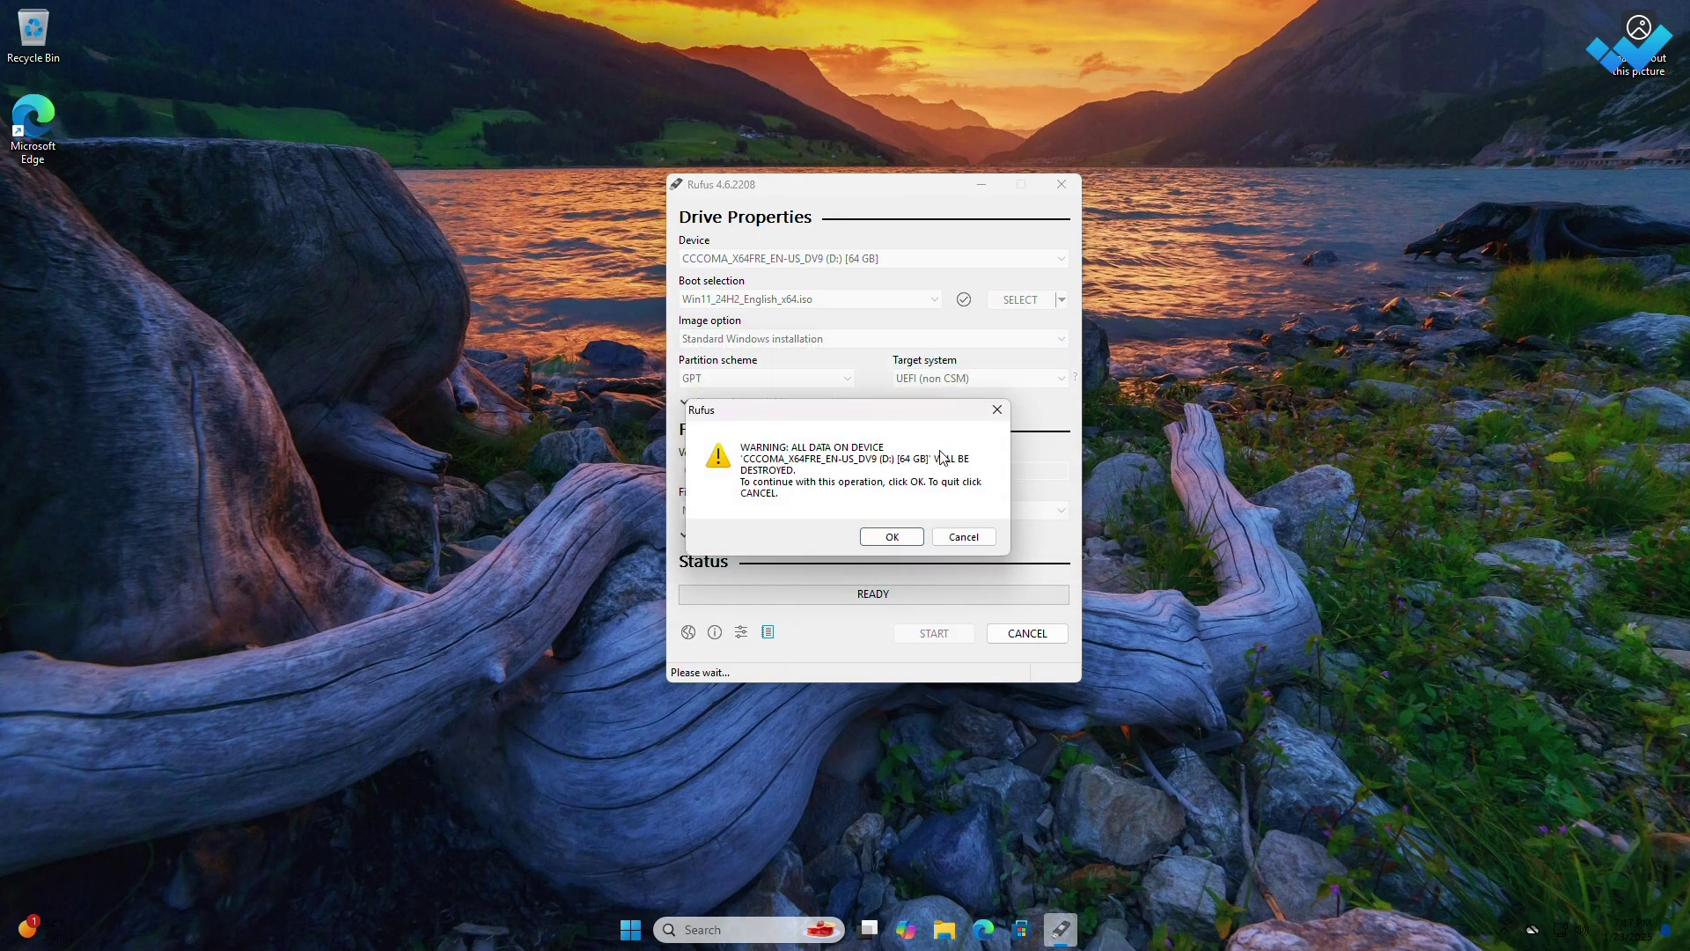
click(911, 536)
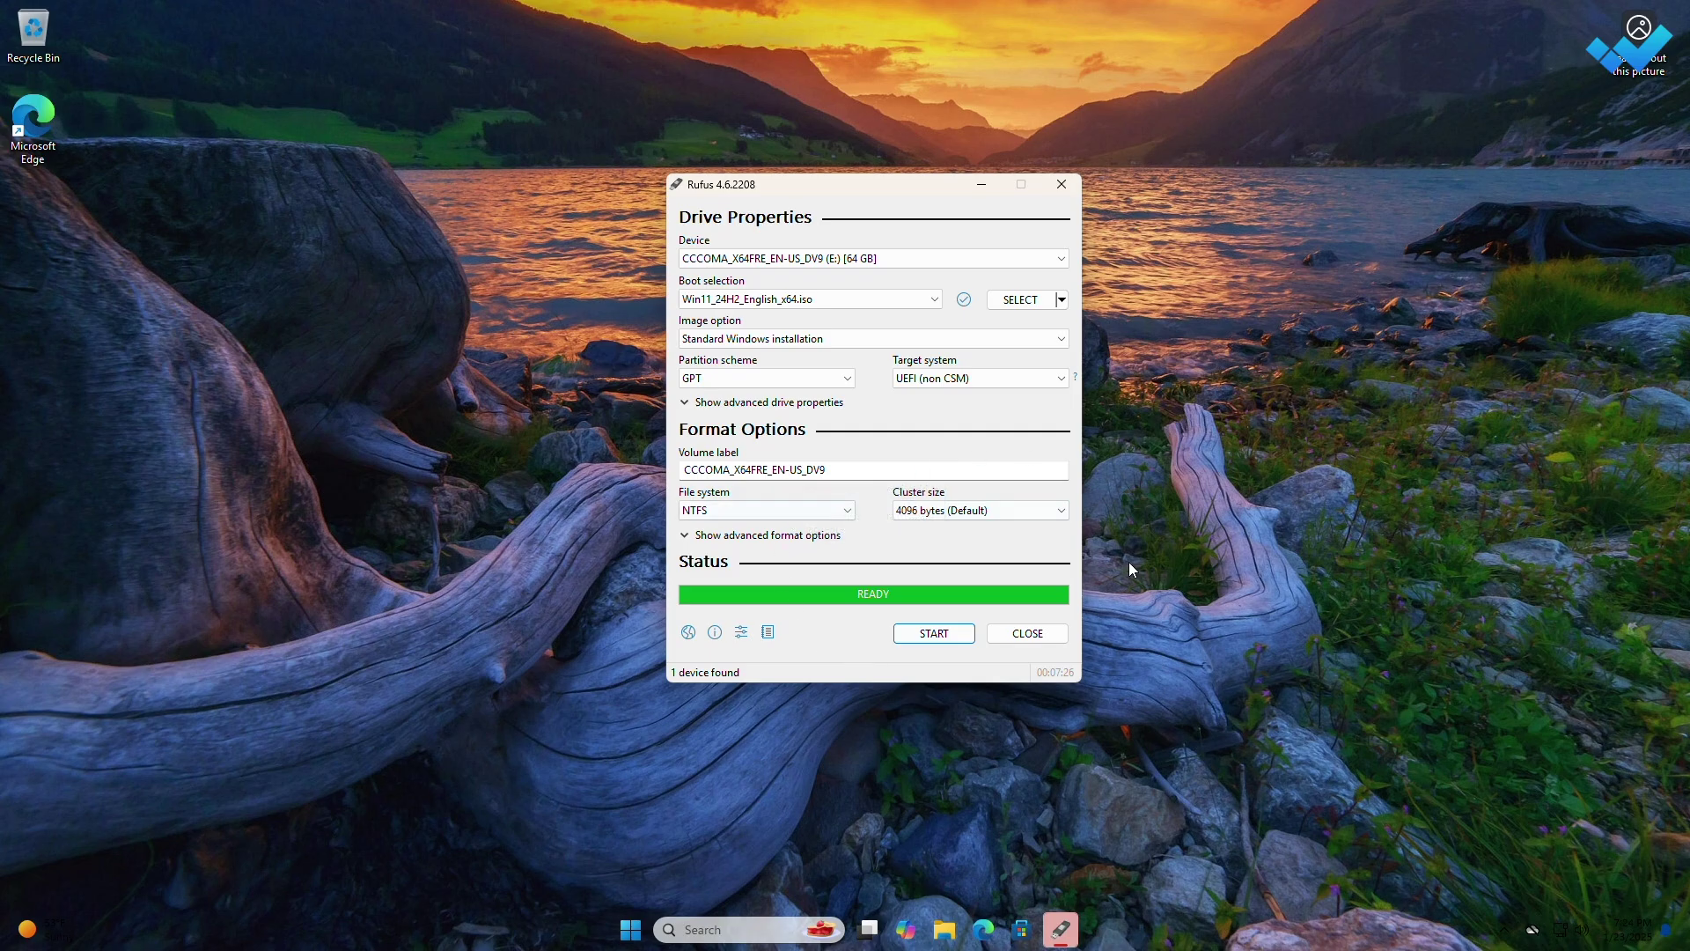
Close Rufus and safely eject the USB drive.
click(1004, 631)
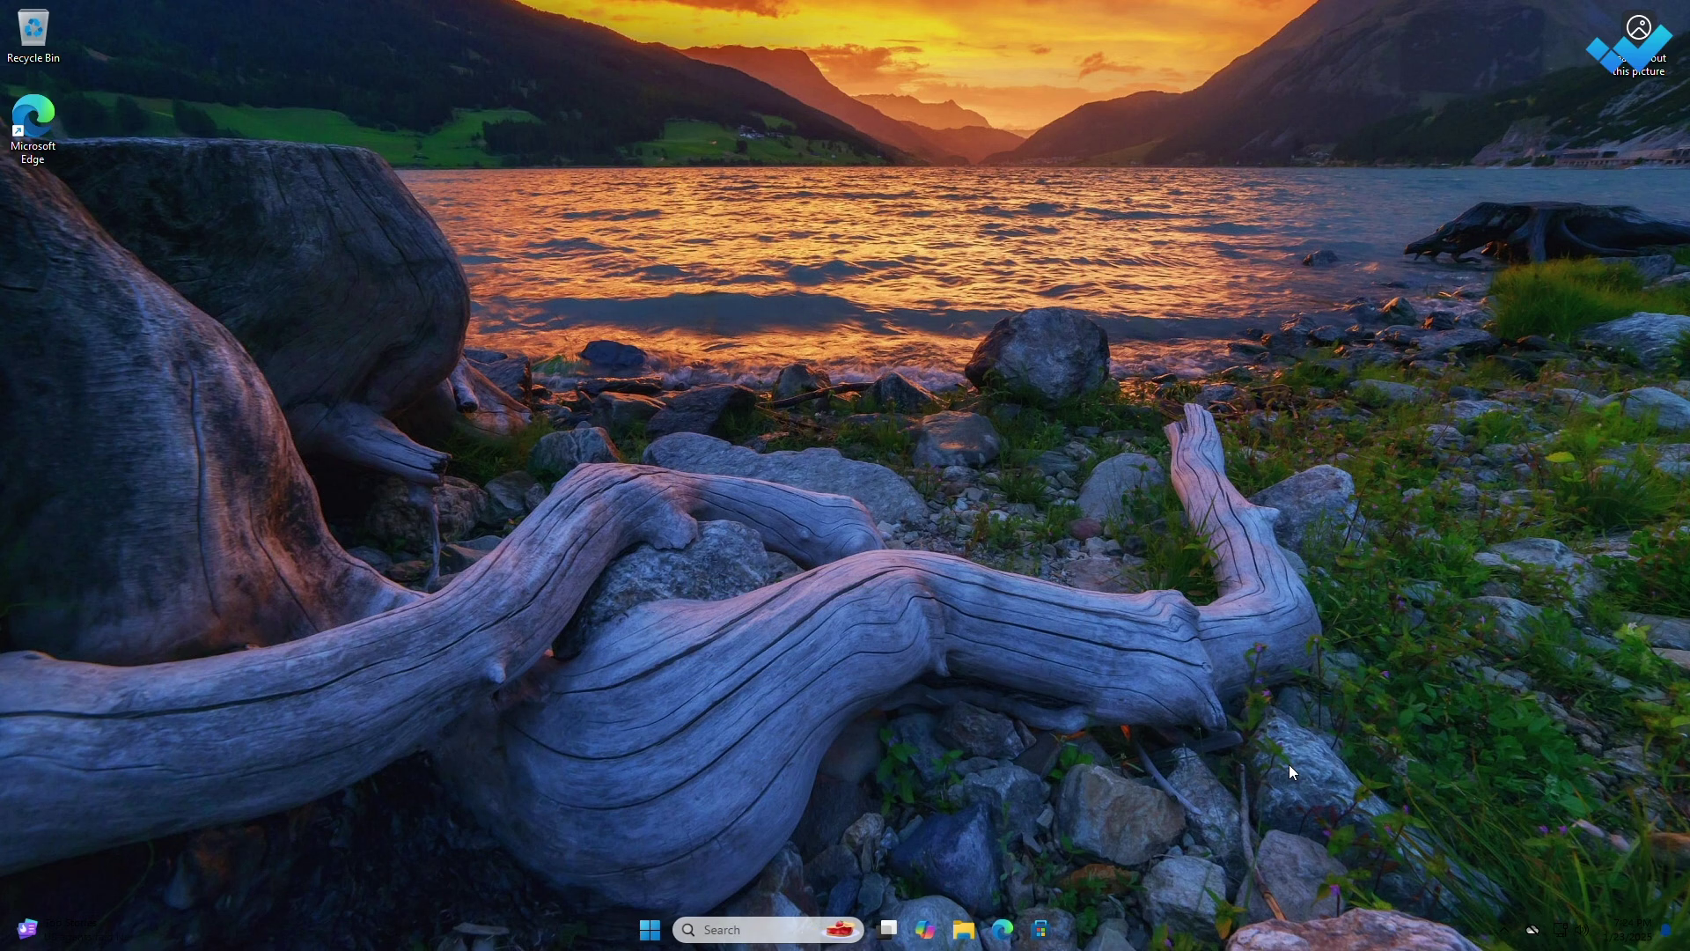
click(1503, 929)
click(1522, 880)
click(1532, 850)
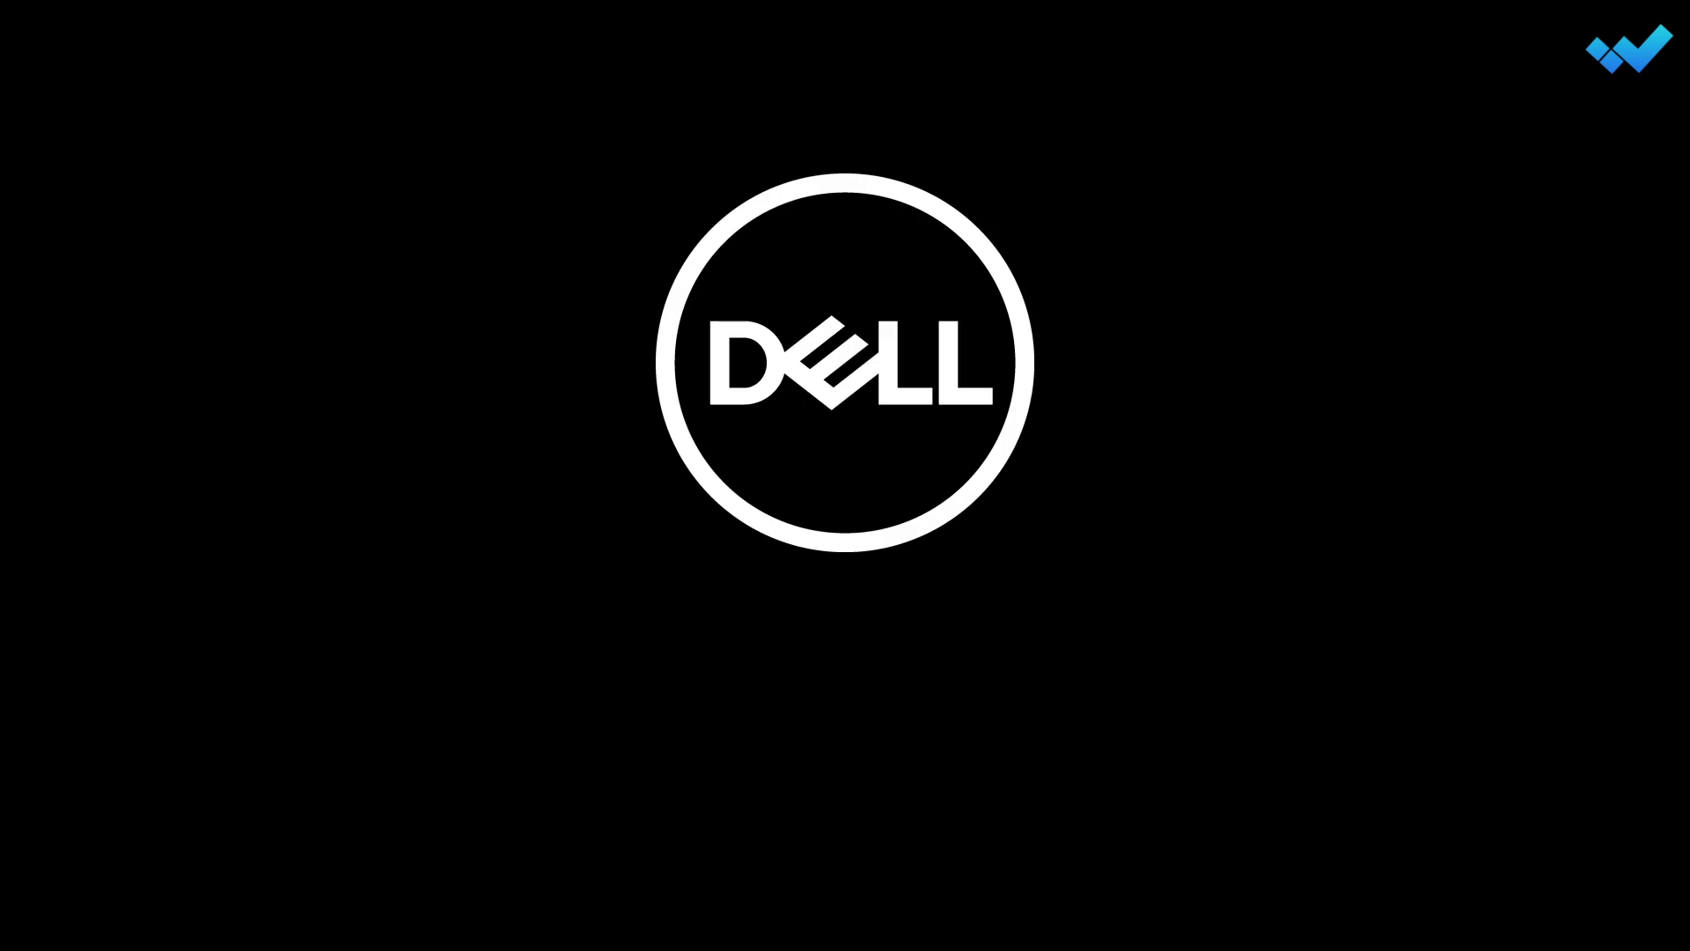
Open the Dell one-time boot menu at startup and boot from the UEFI: USB entry.
key(F12)
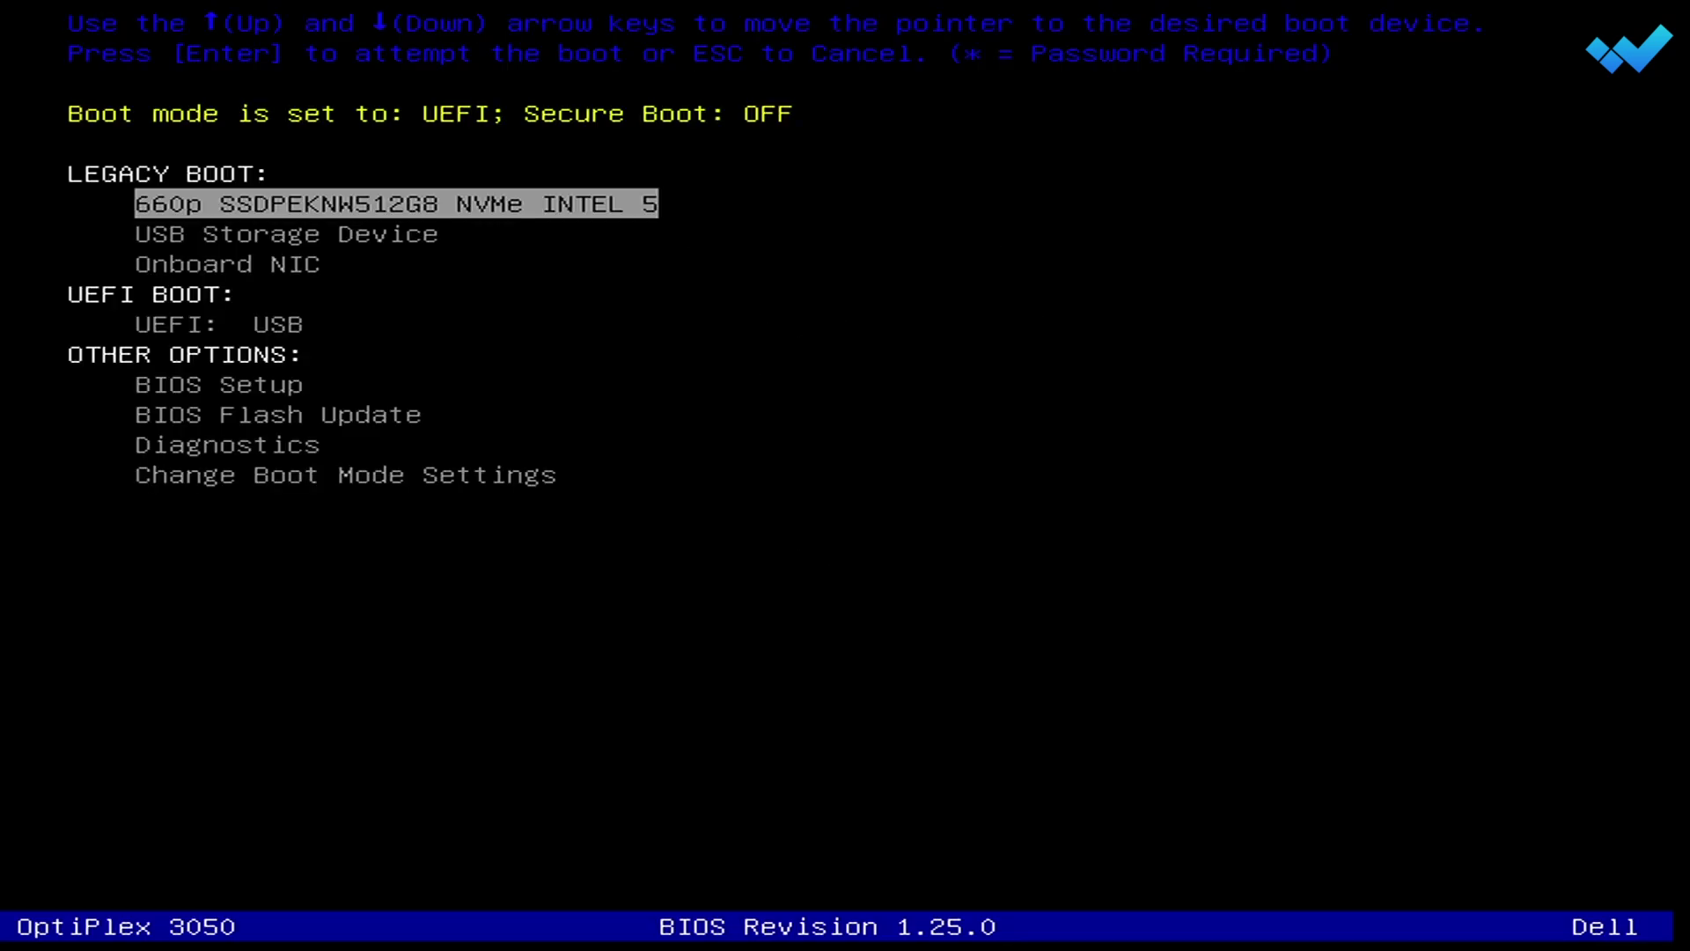
key(Down)
key(Down)
key(Down)
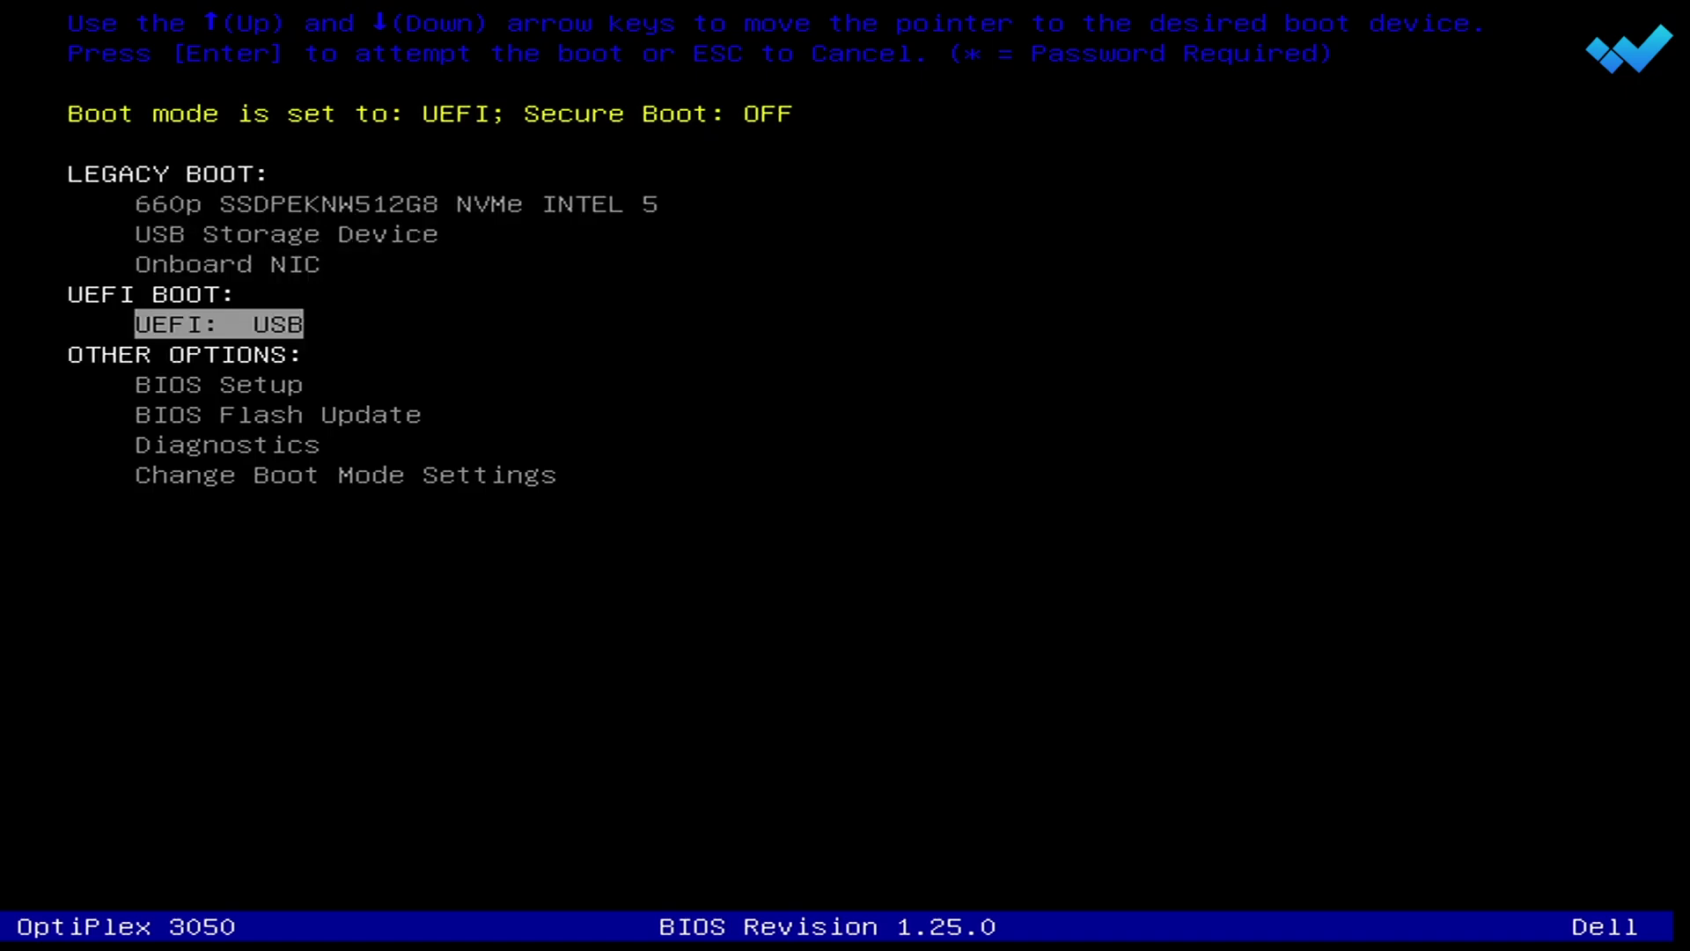
key(Return)
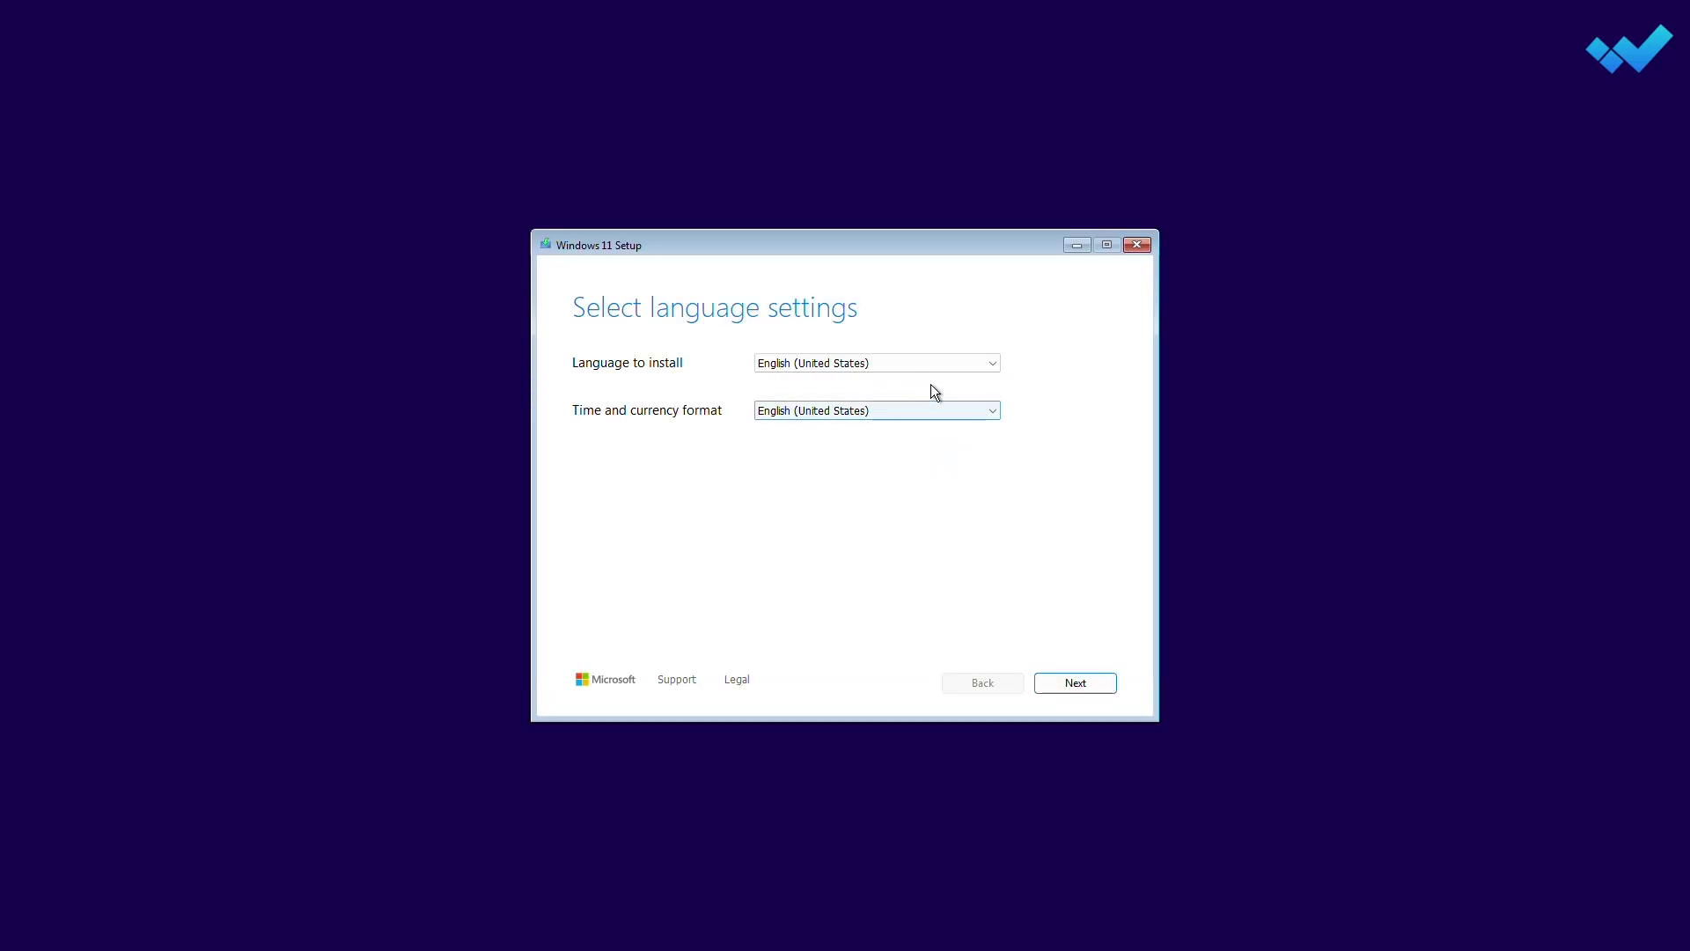
Set Windows 11 Setup's language and time format to English (United States) and accept the US keyboard.
click(929, 366)
click(930, 378)
click(933, 420)
click(951, 421)
click(1096, 685)
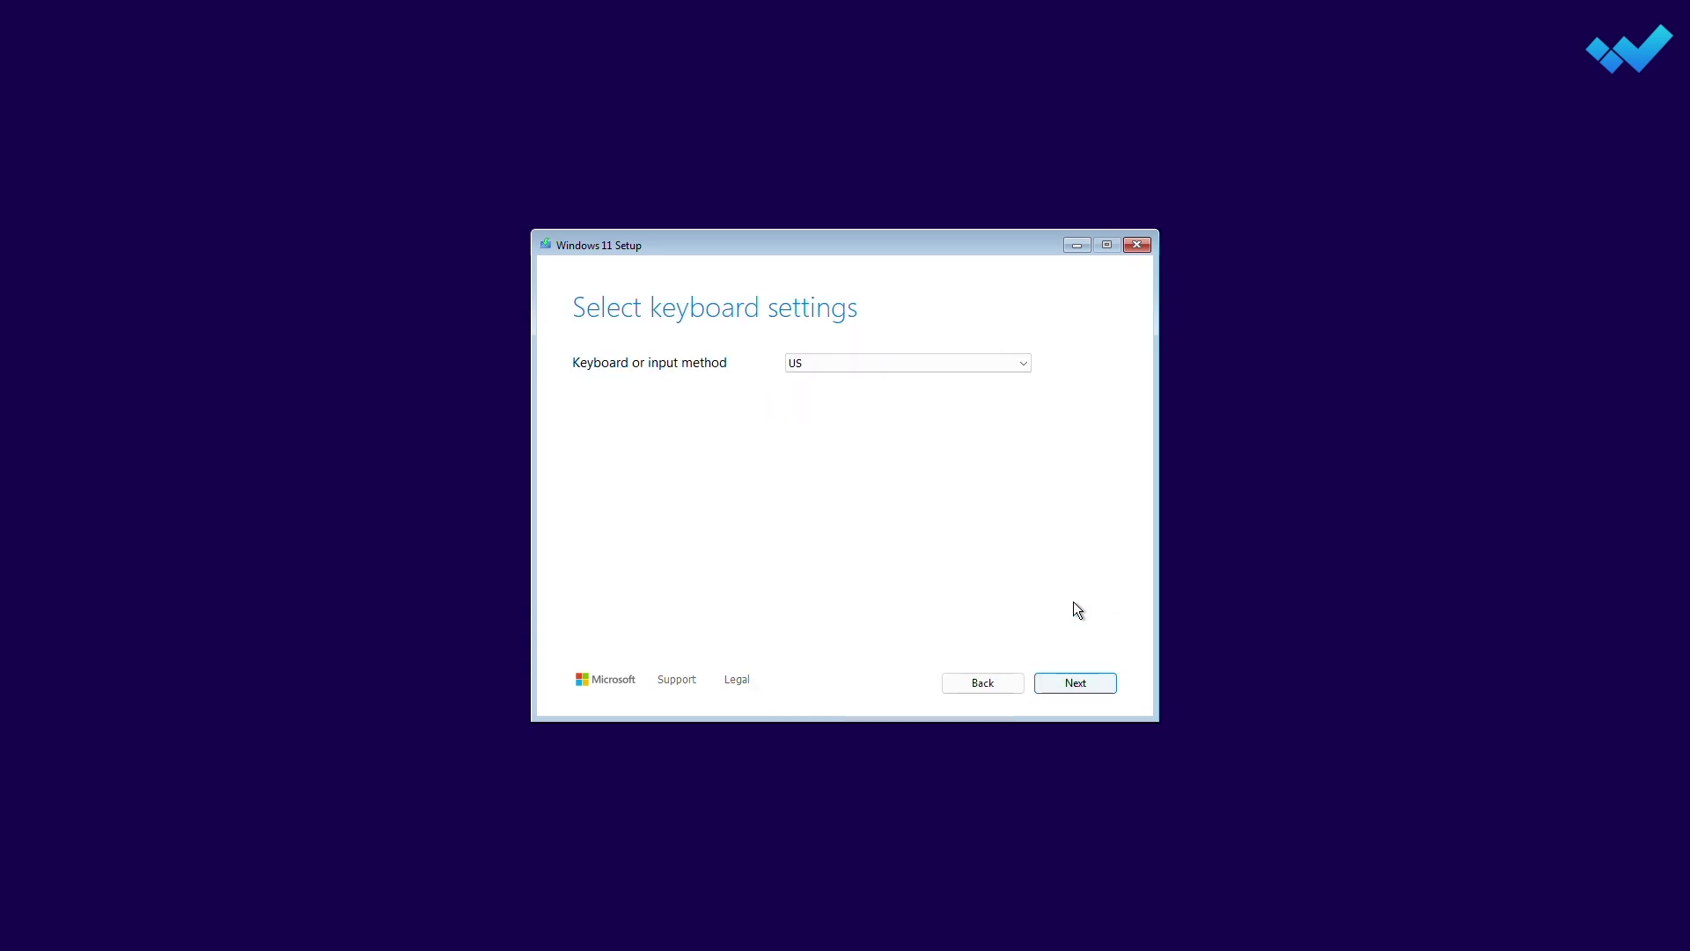
click(1064, 684)
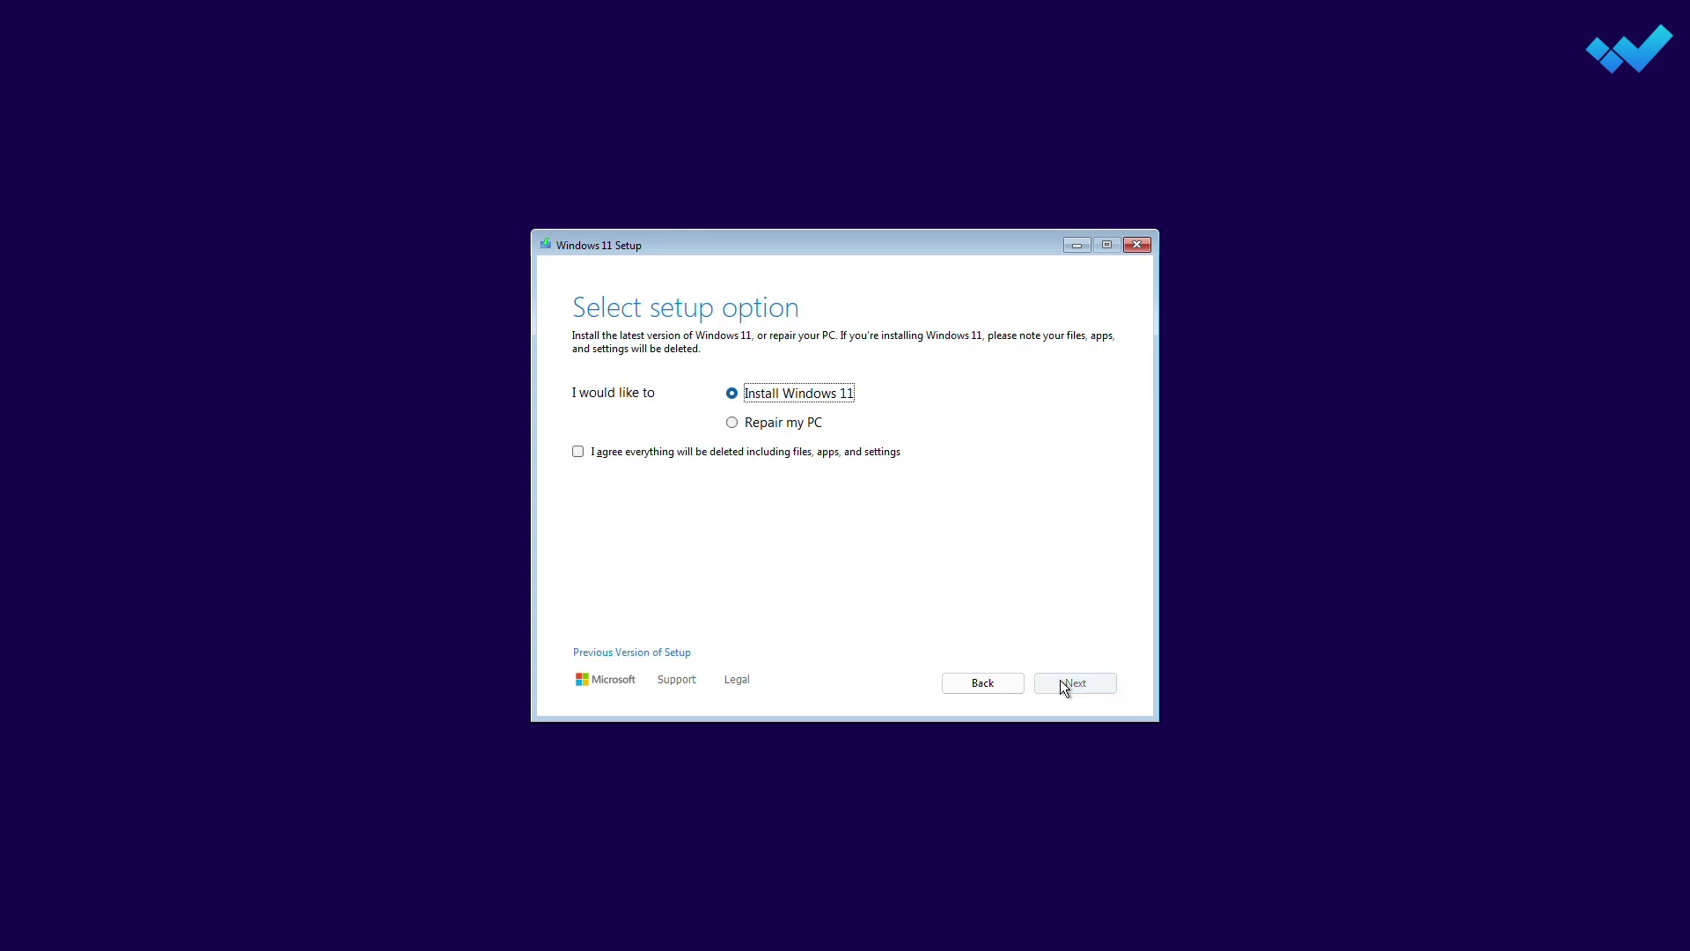
Choose to install Windows 11, agree to deleting all files, apps and settings, and accept the license terms.
click(728, 450)
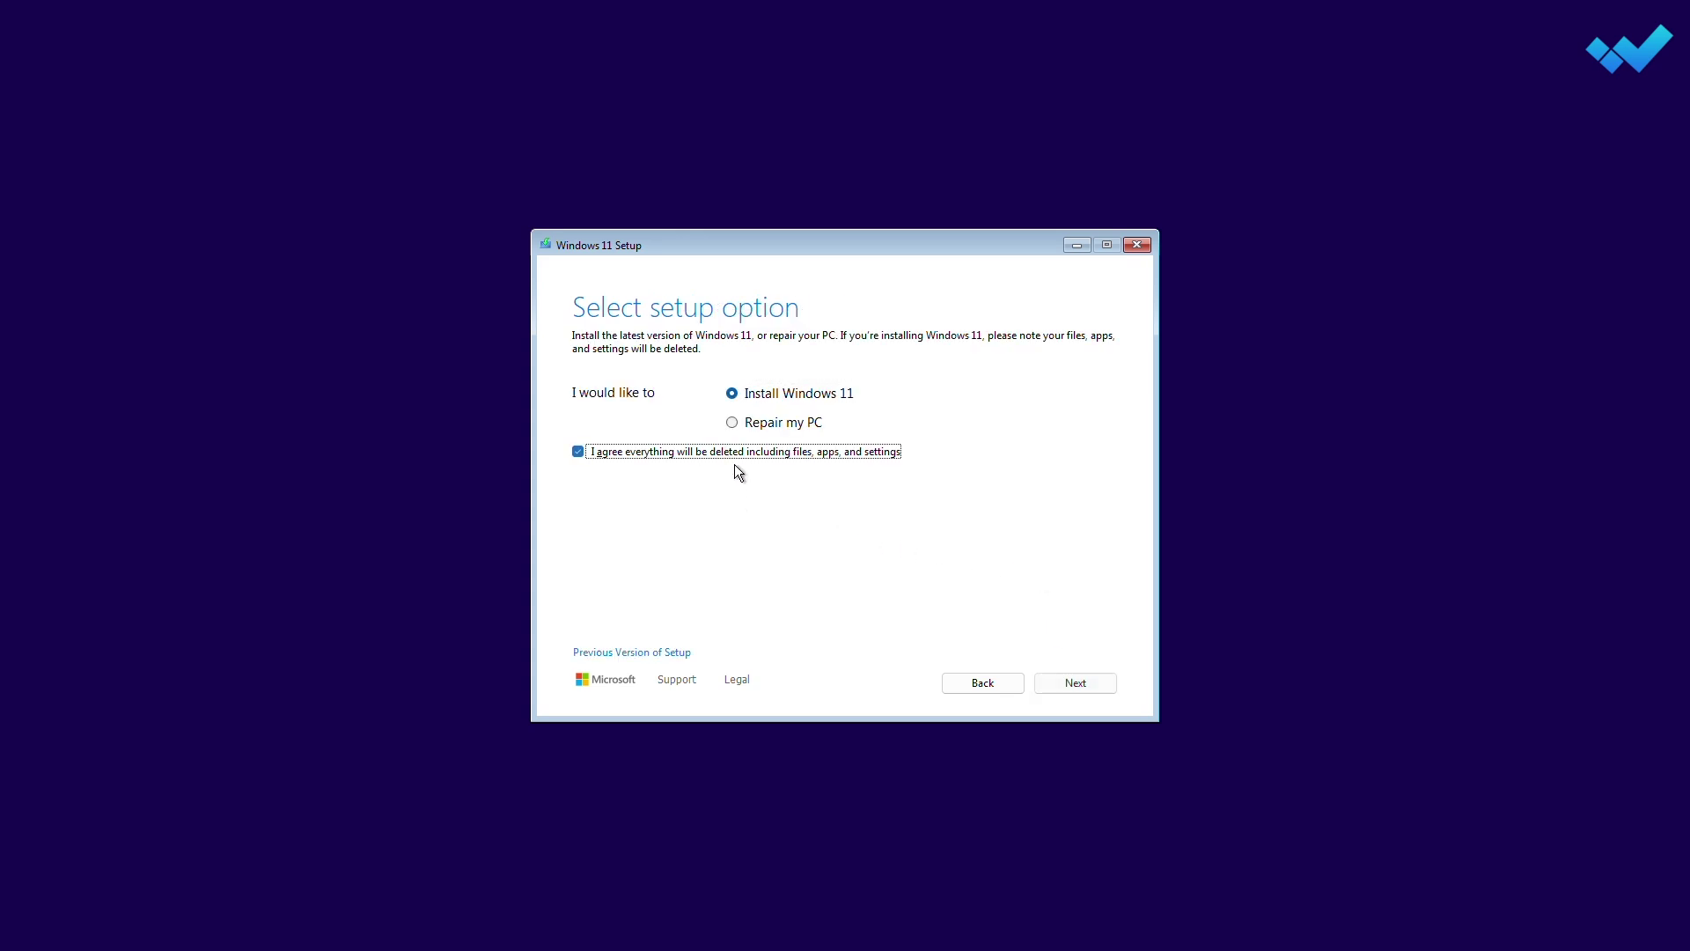
click(1067, 685)
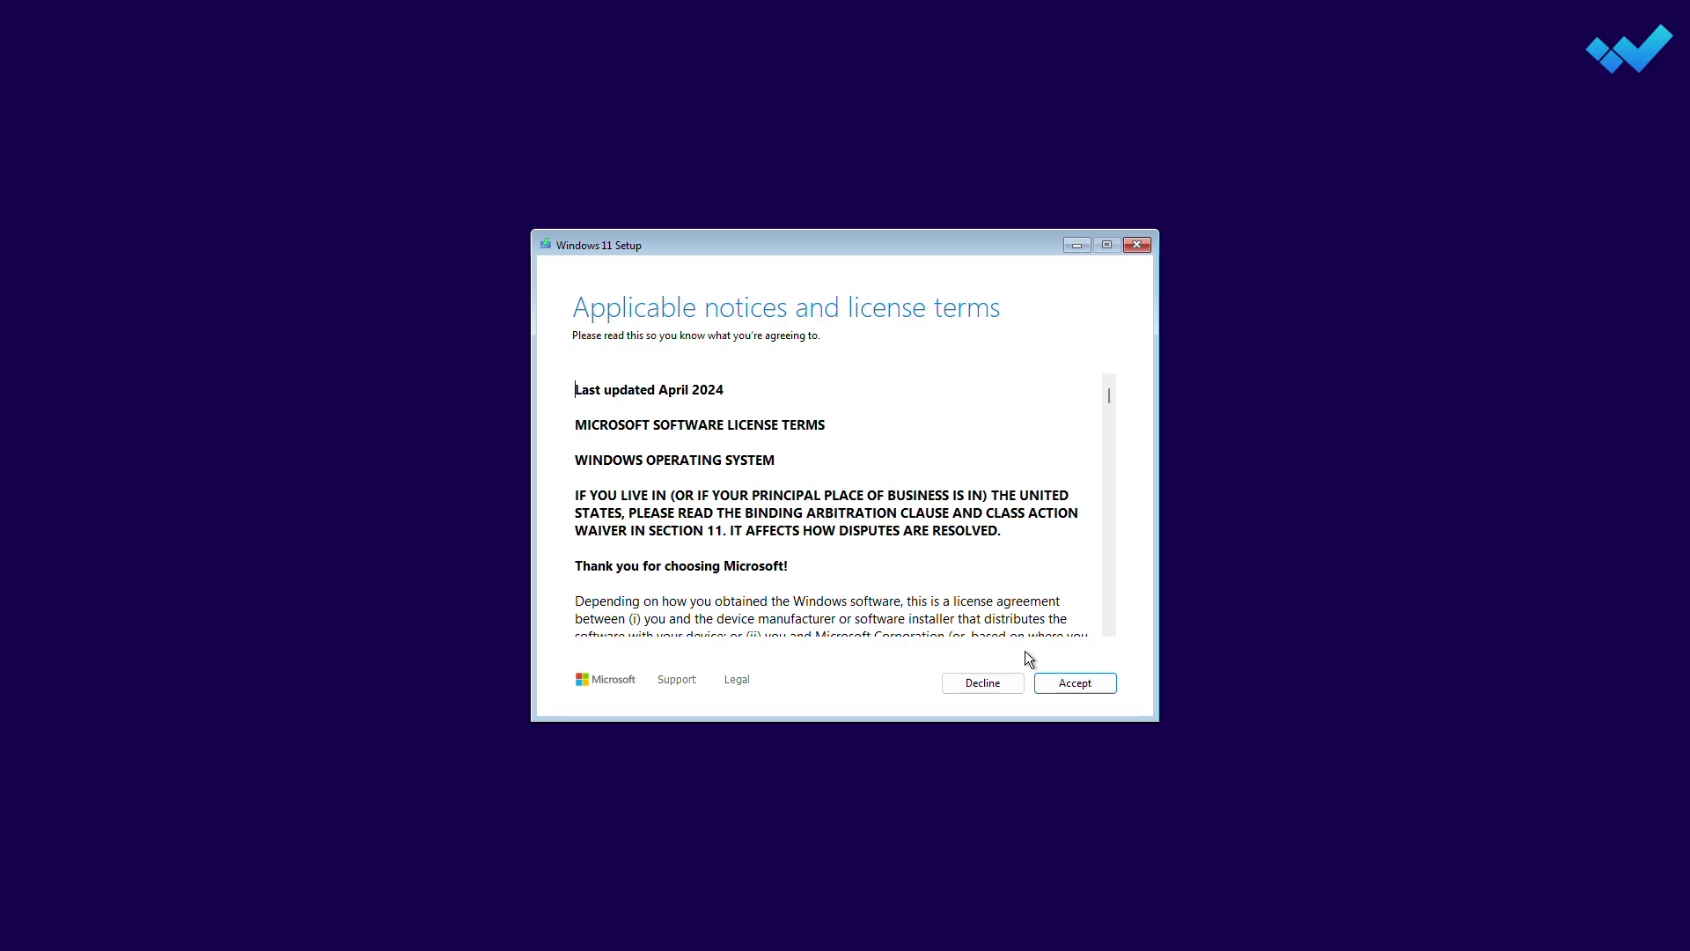
click(1061, 684)
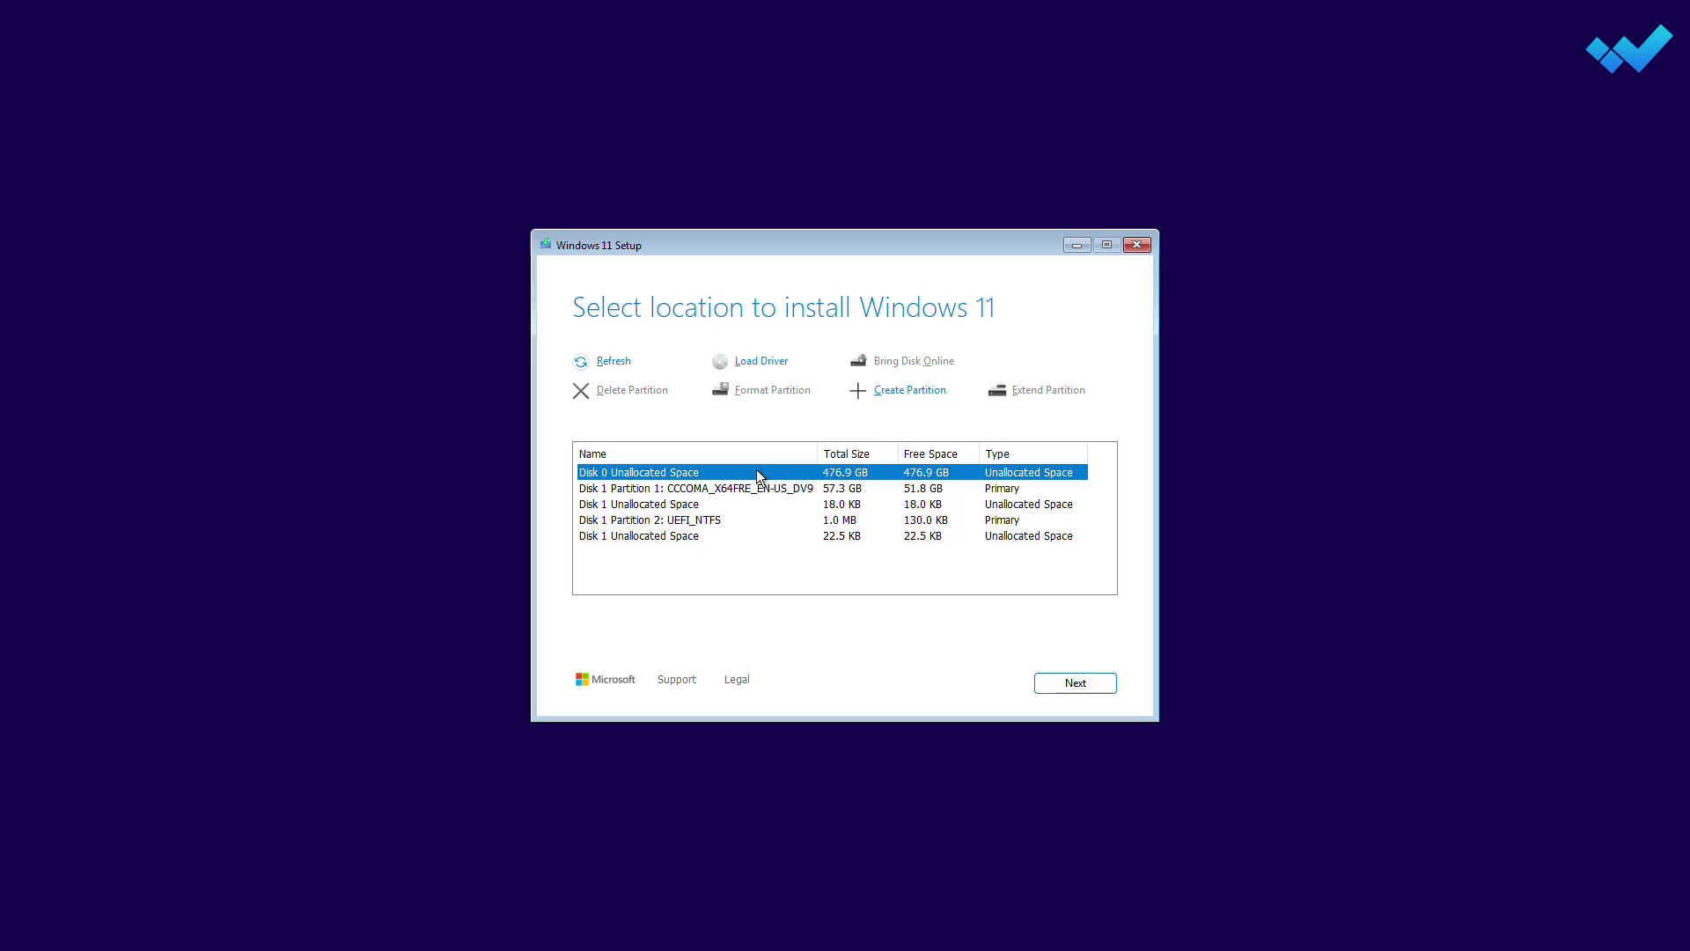
Select Disk 0 Unallocated Space as the install location and start installing Windows 11 Pro.
click(1074, 685)
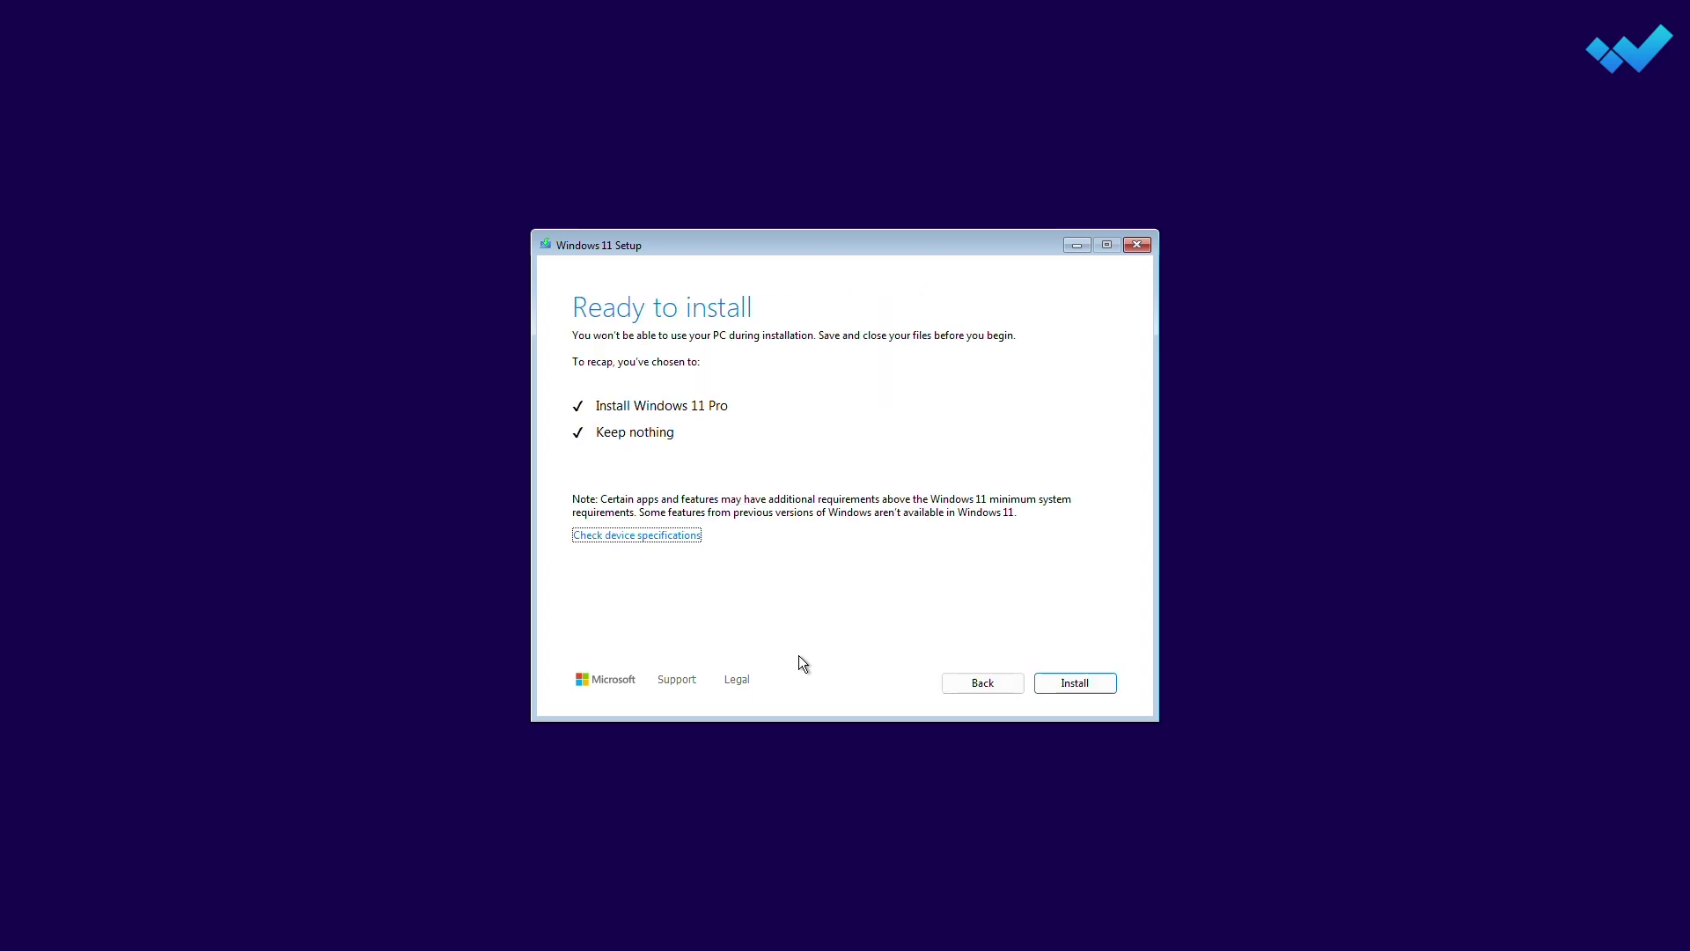
click(1083, 684)
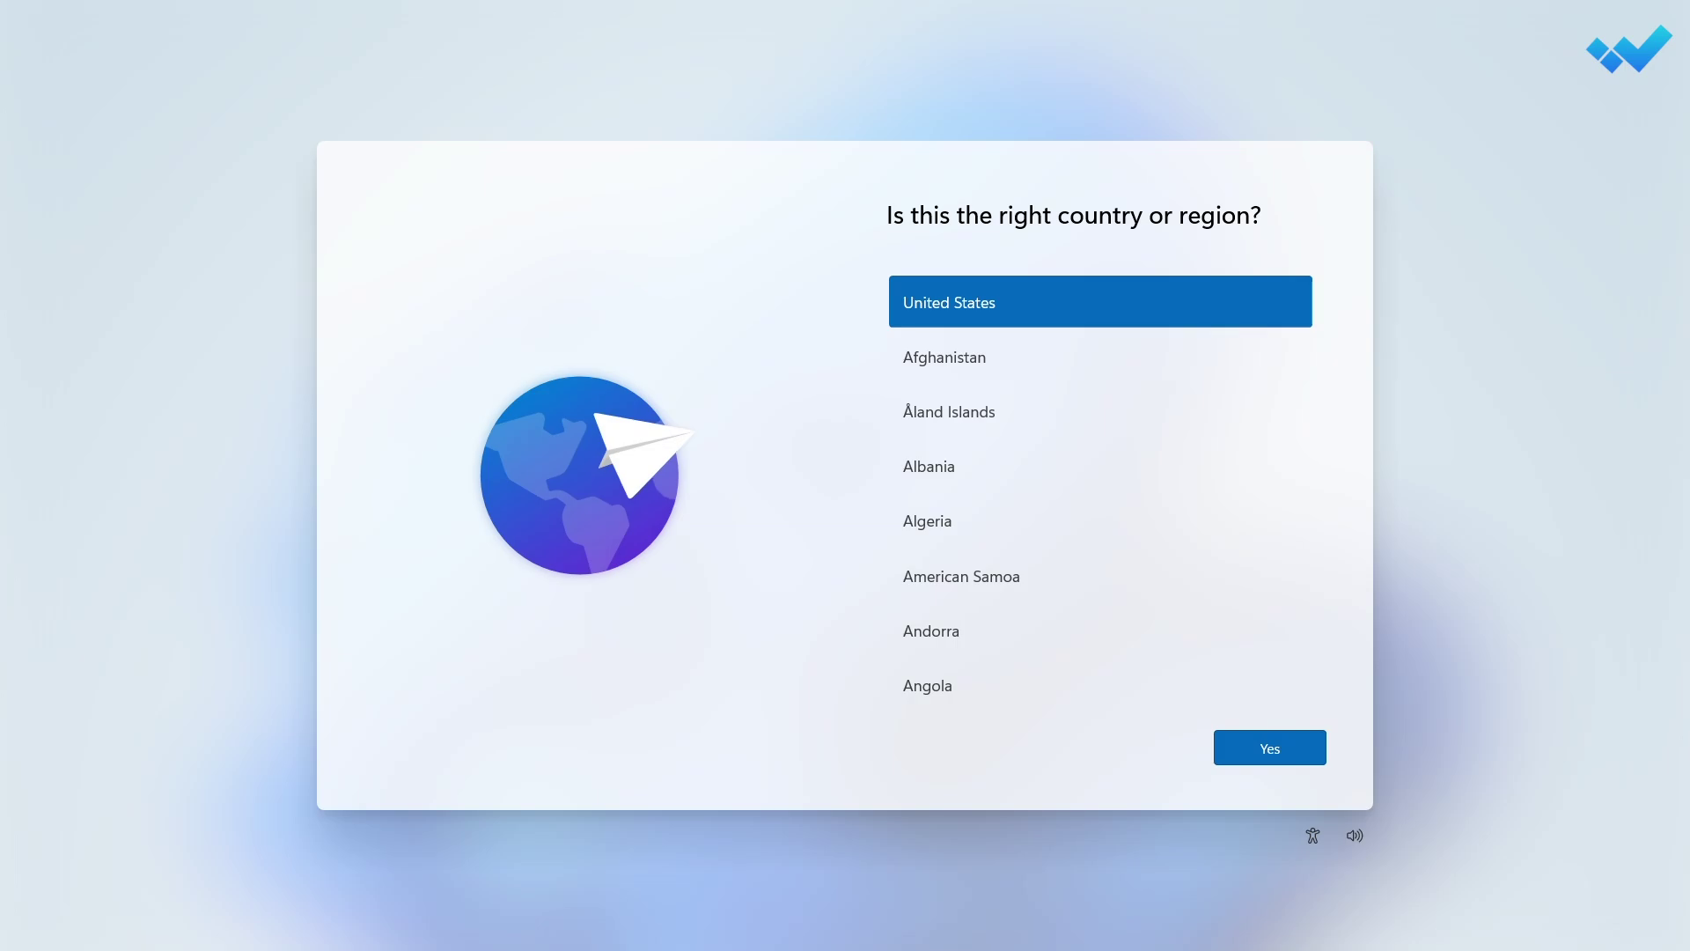
Confirm United States as the country or region.
click(1244, 759)
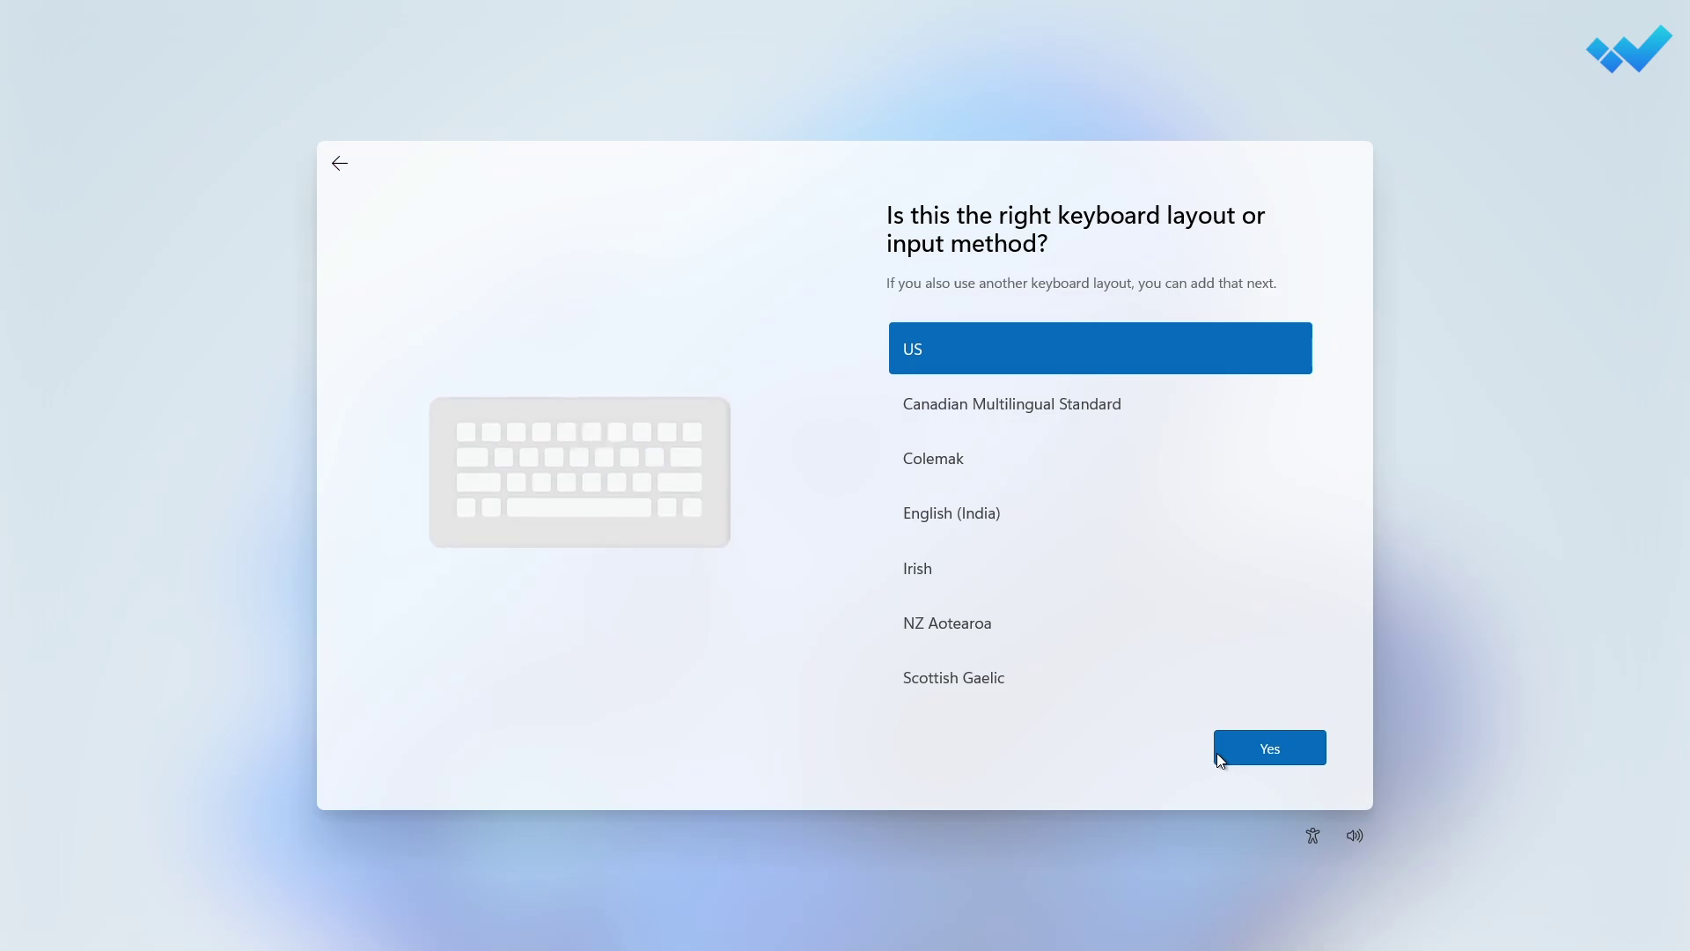
Confirm the US keyboard layout without adding a second one, and continue with the connected network.
click(1231, 744)
click(1257, 754)
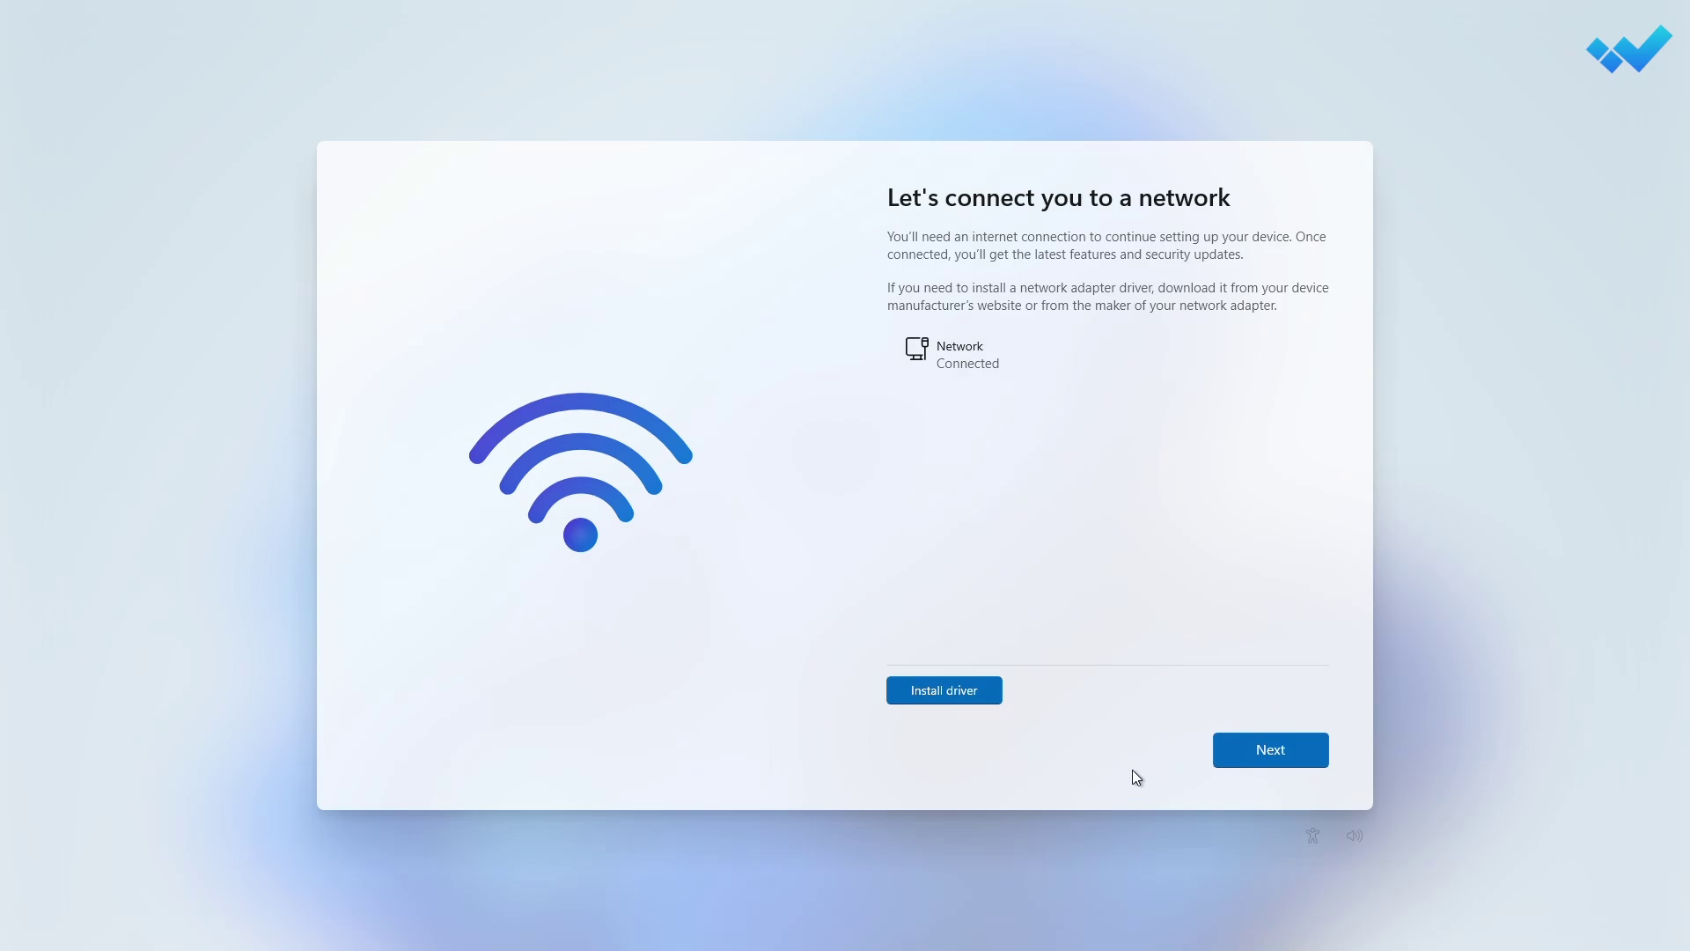
click(1226, 750)
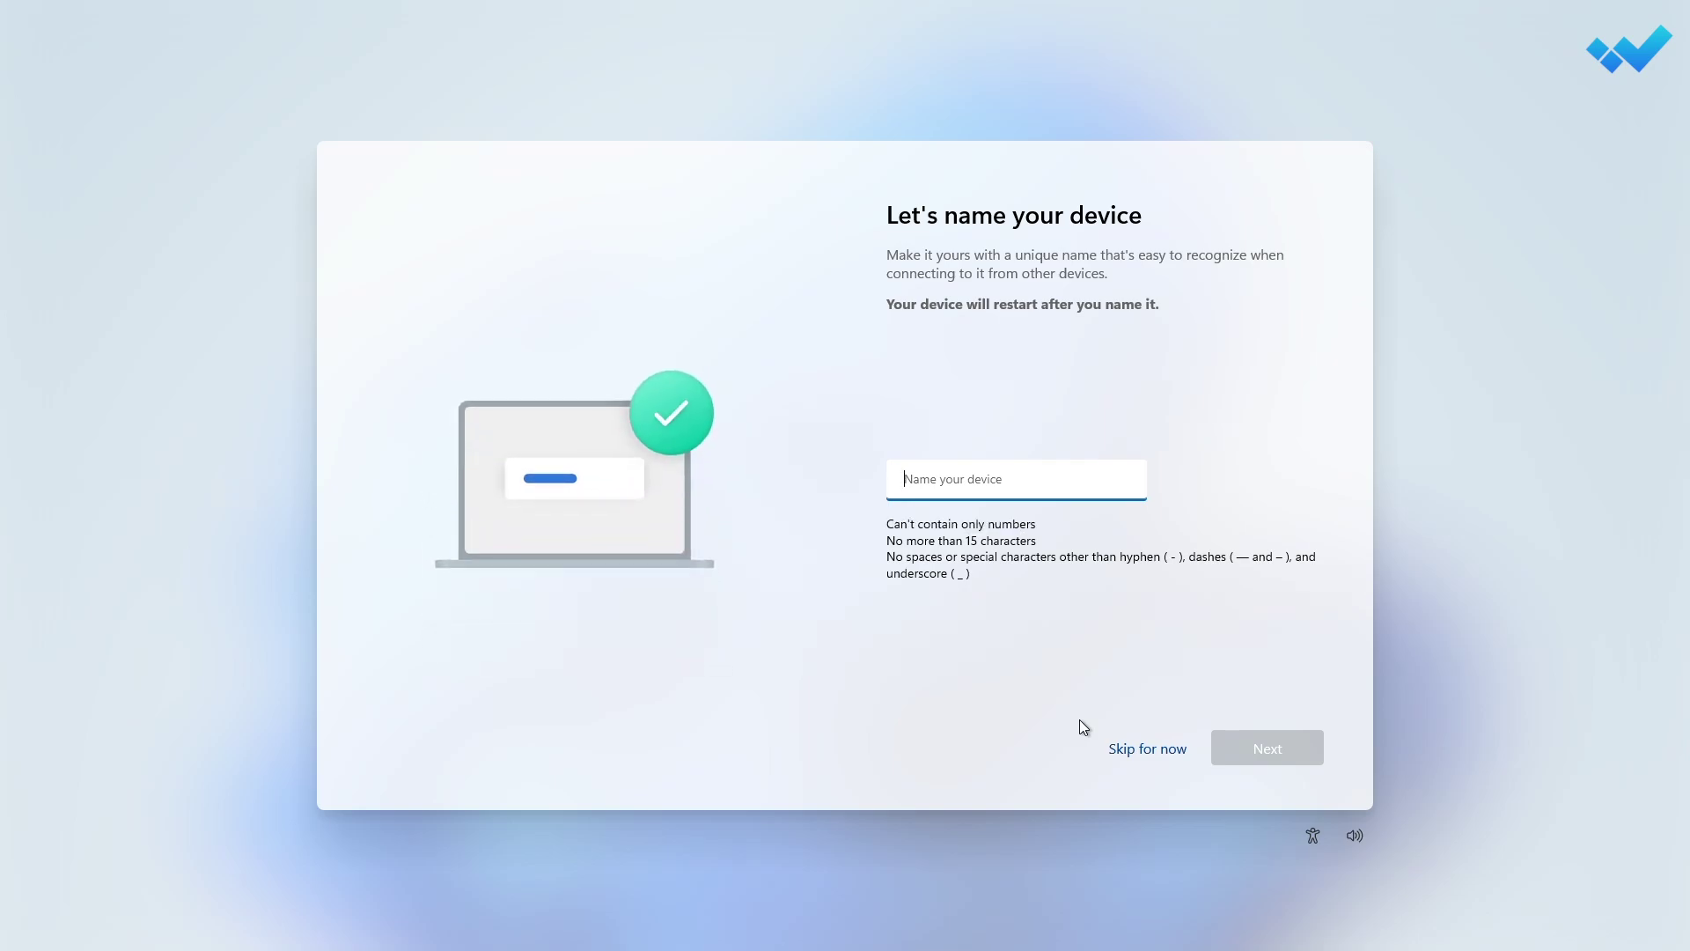
Skip naming the device and choose to set it up for personal use.
click(1169, 753)
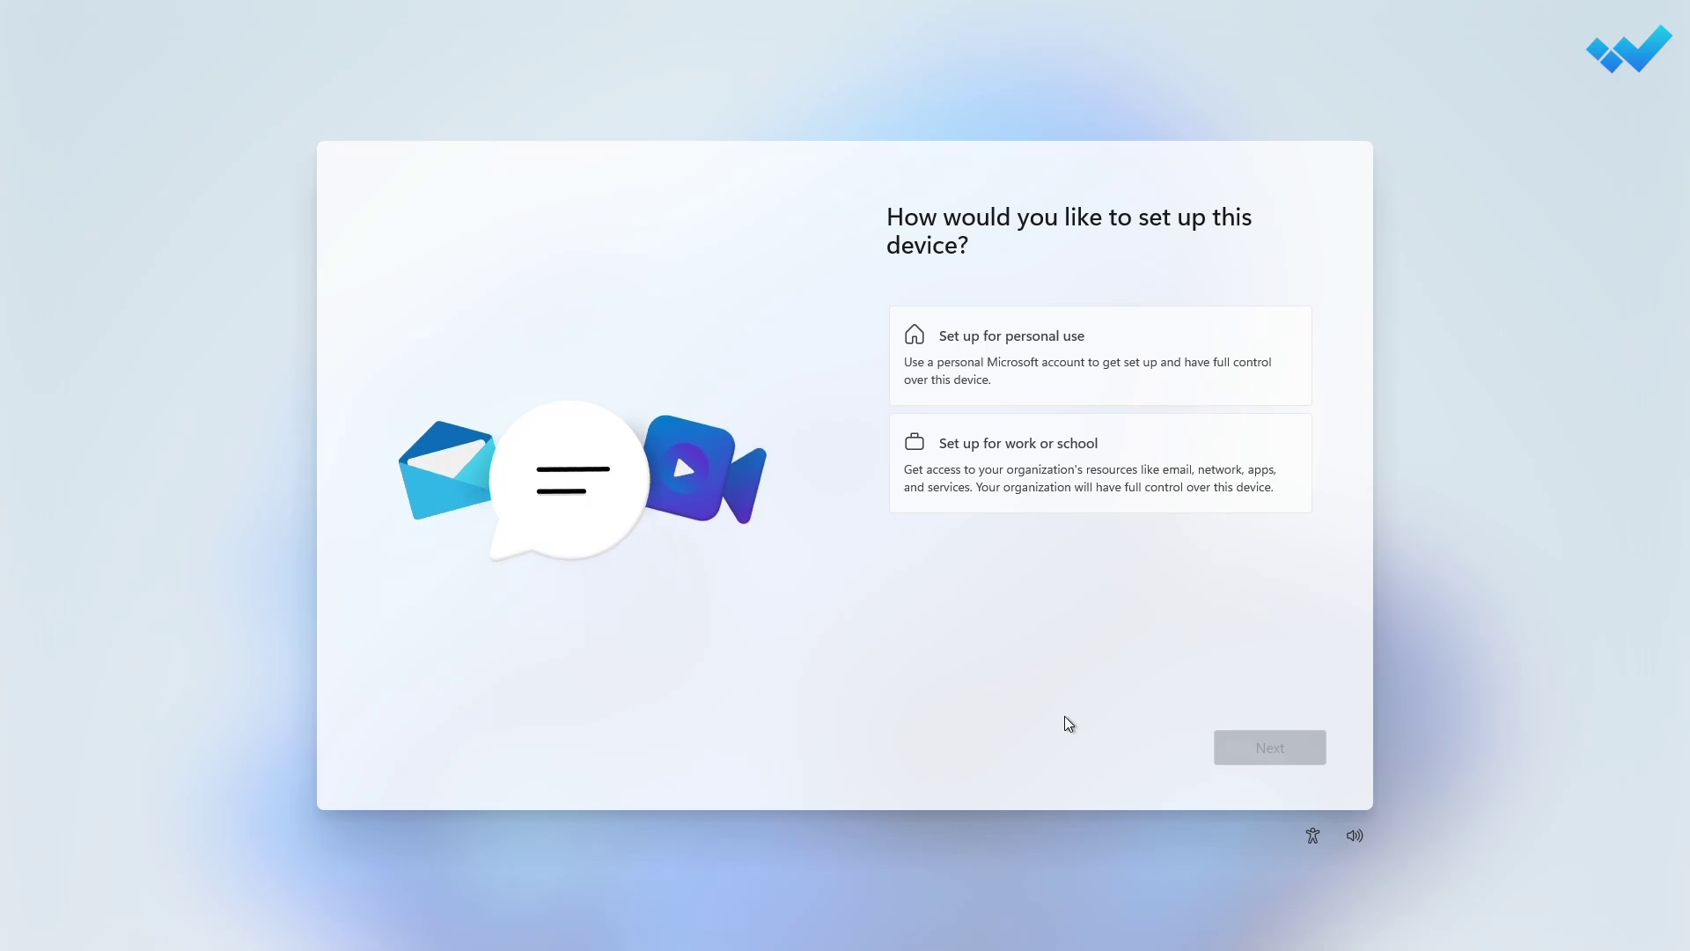
click(1111, 354)
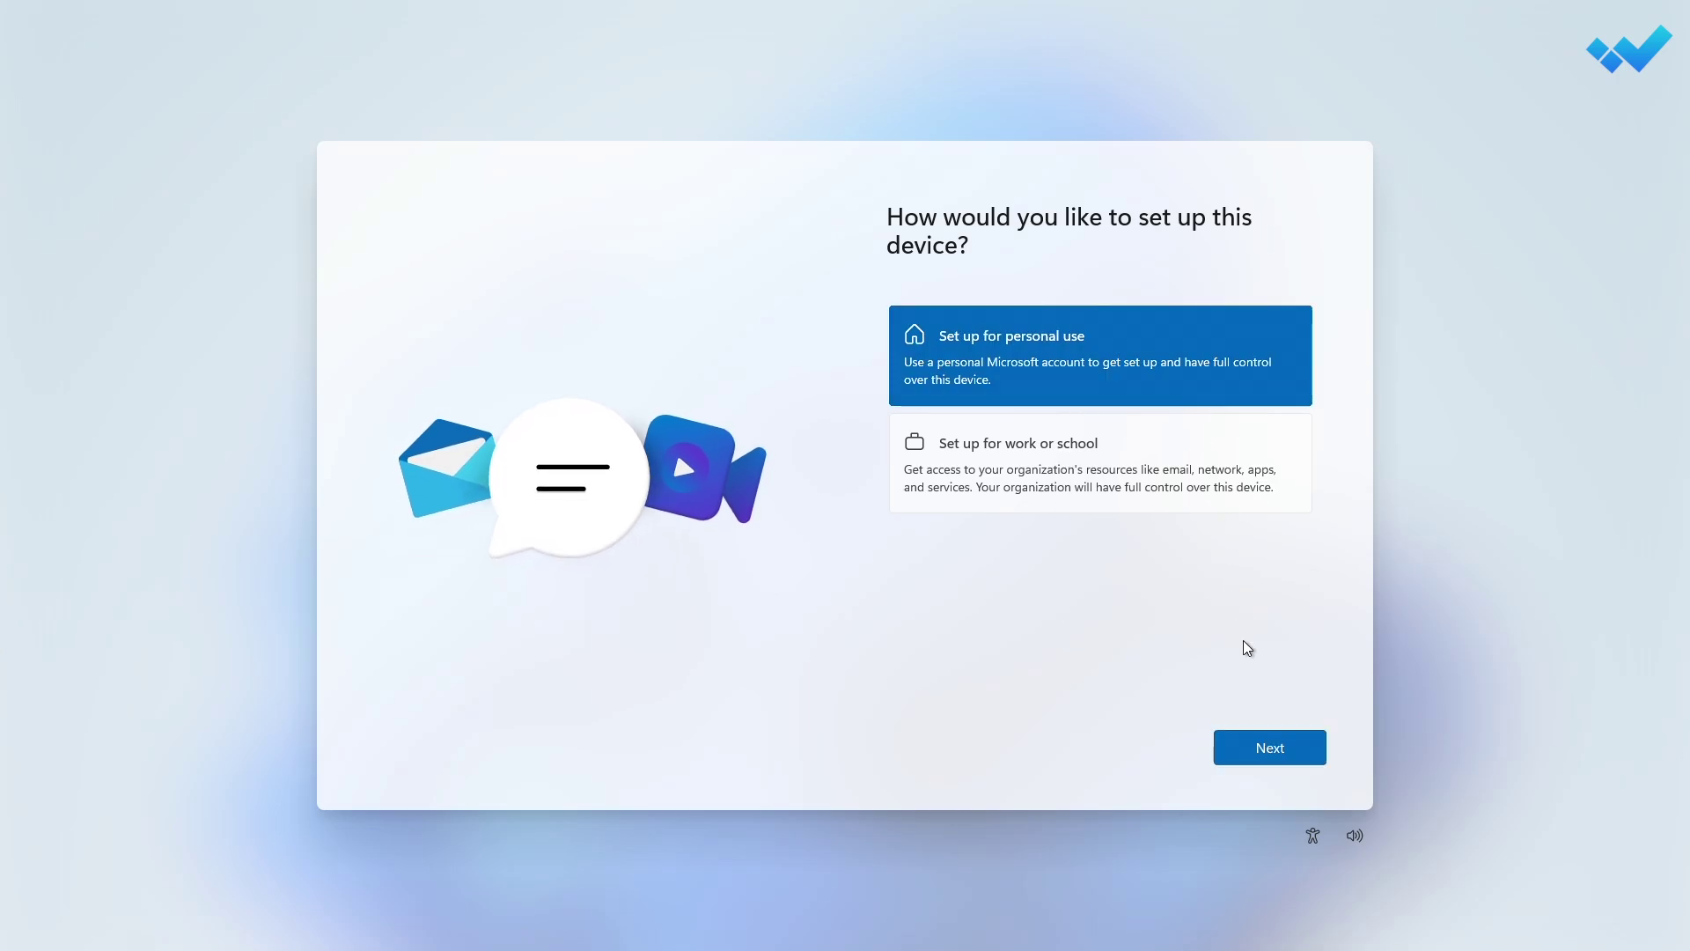
click(1267, 745)
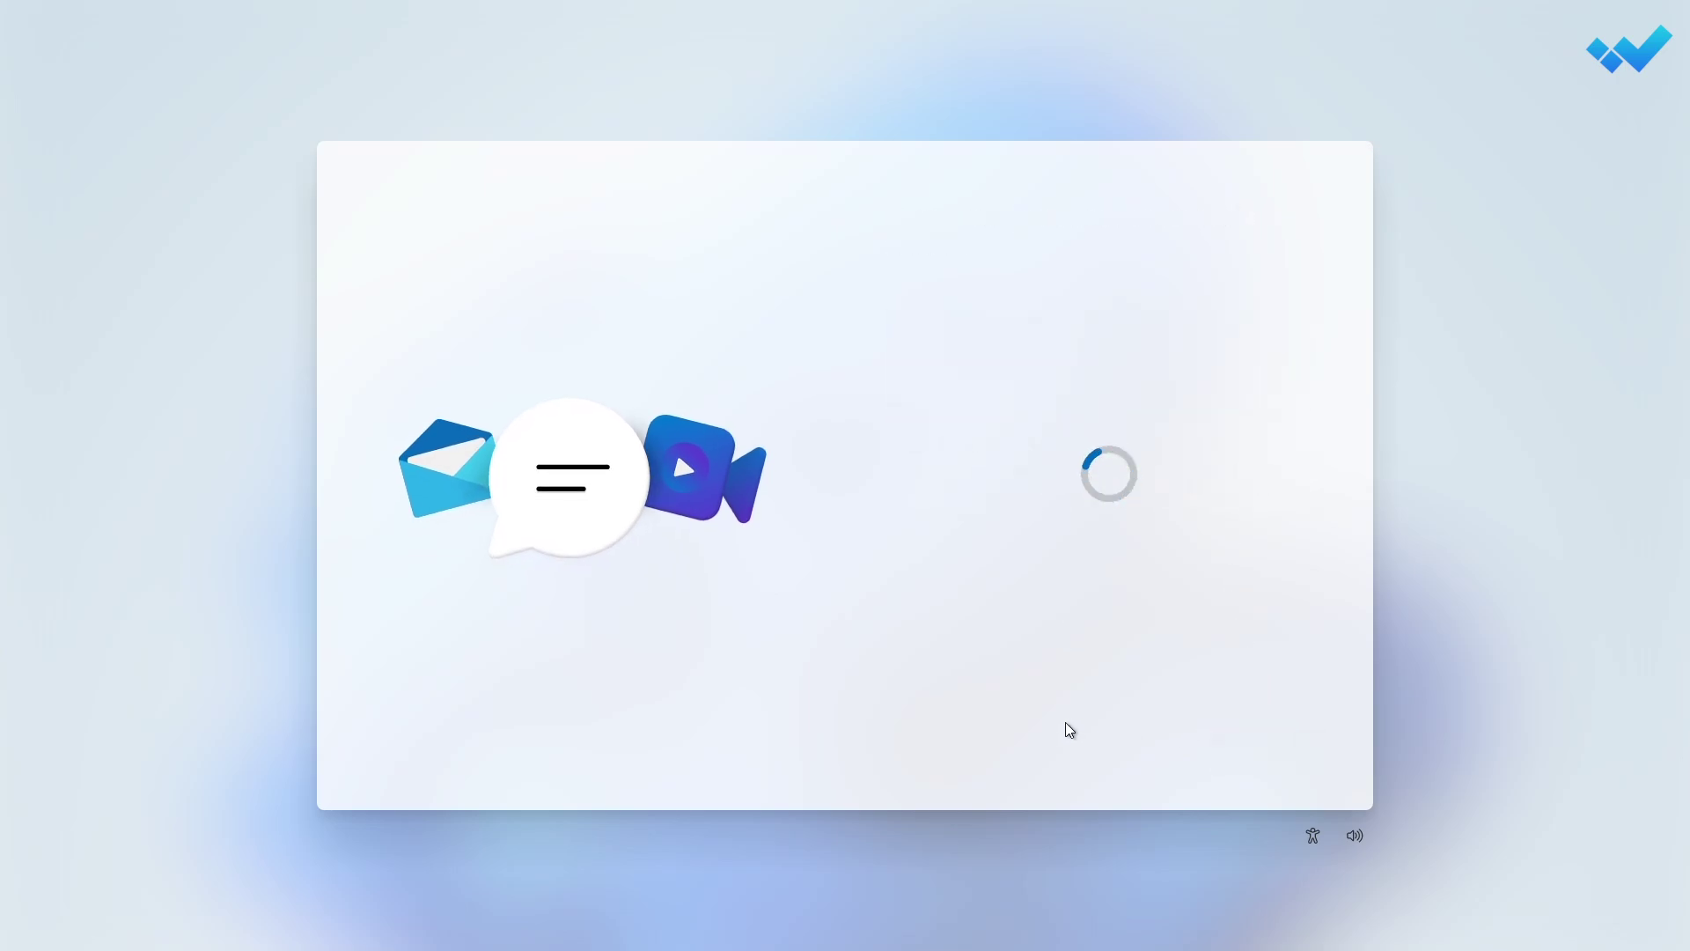
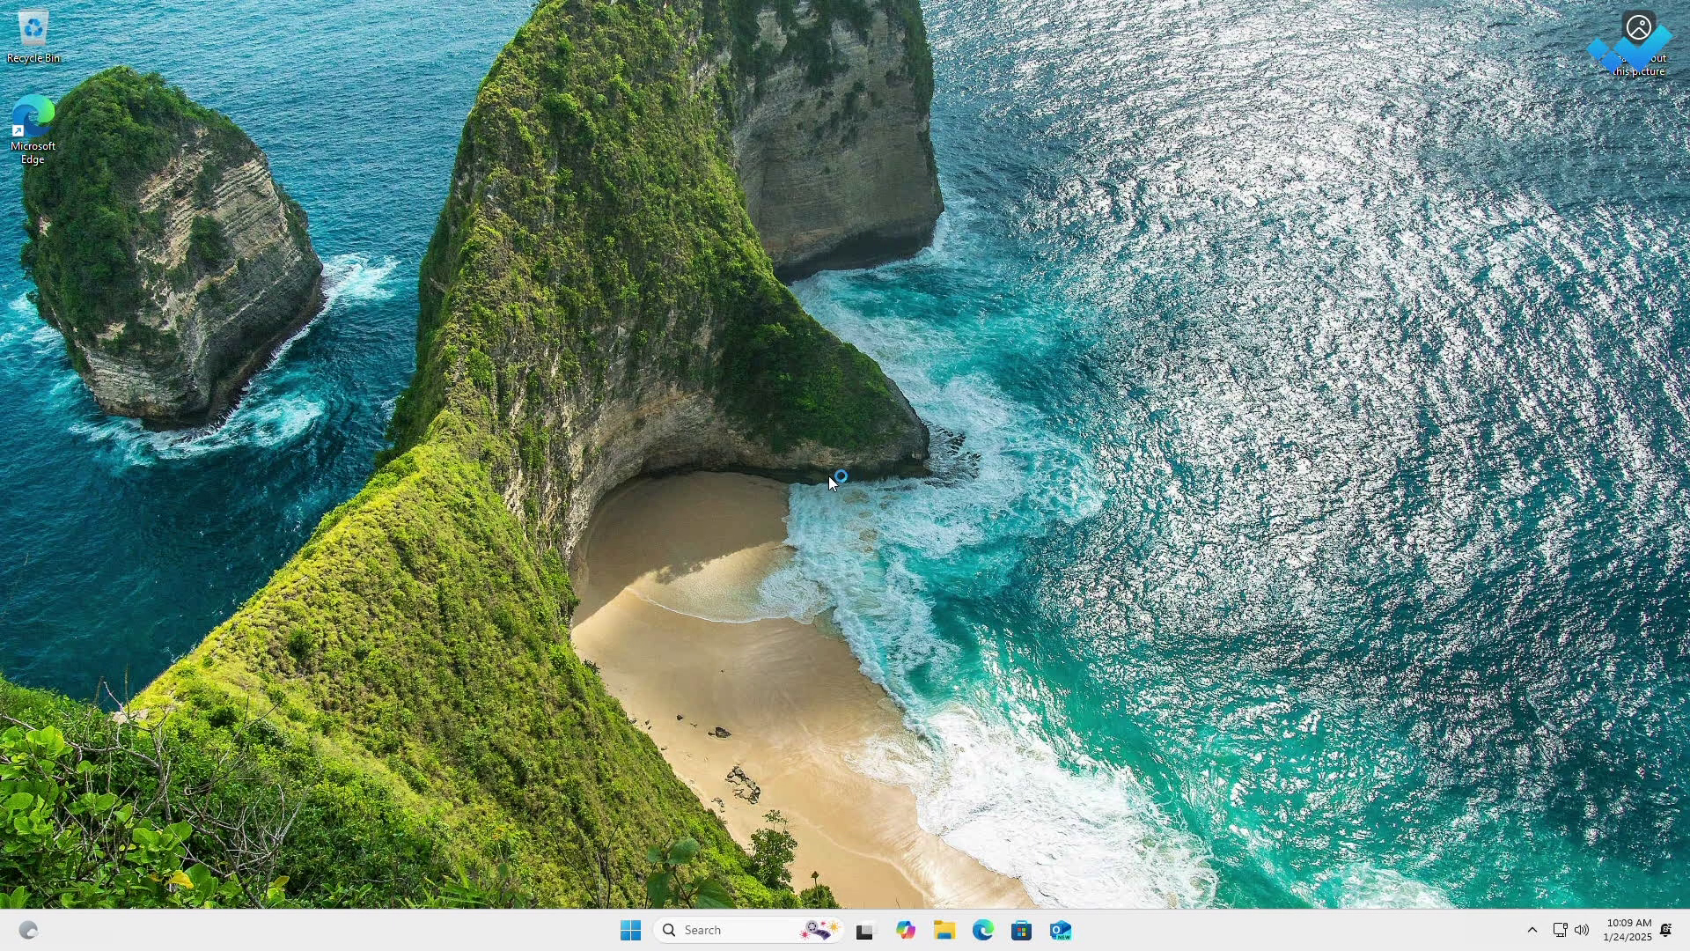
Open the About page of the System settings to view the device and Windows specifications.
click(630, 930)
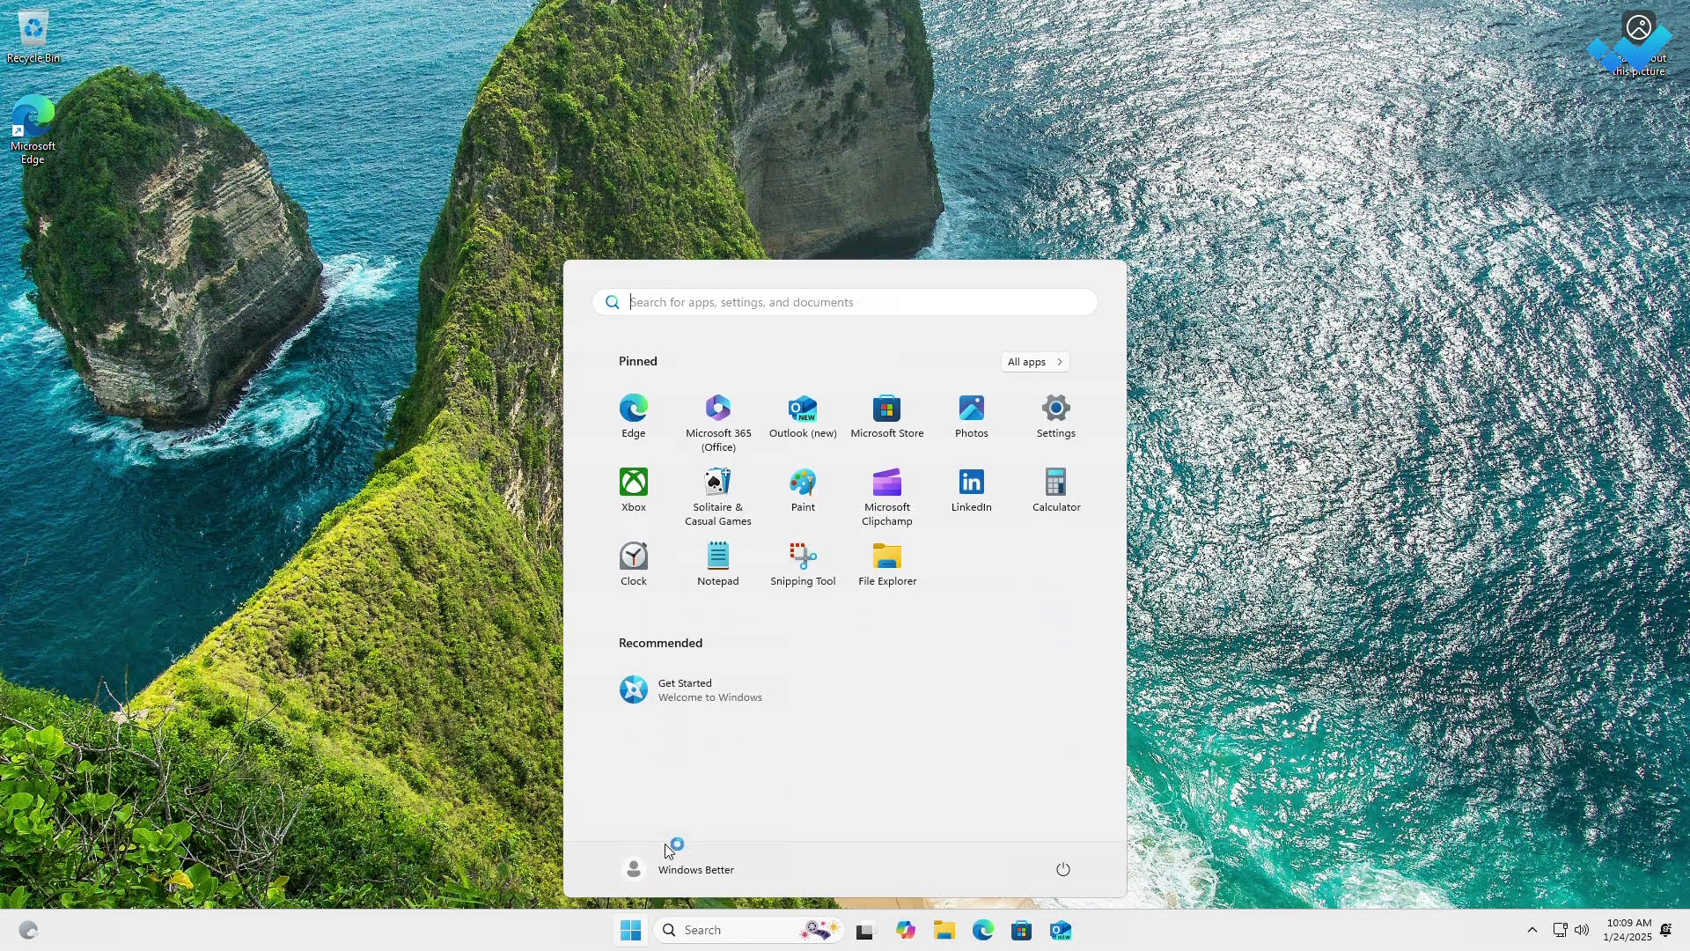
click(1060, 410)
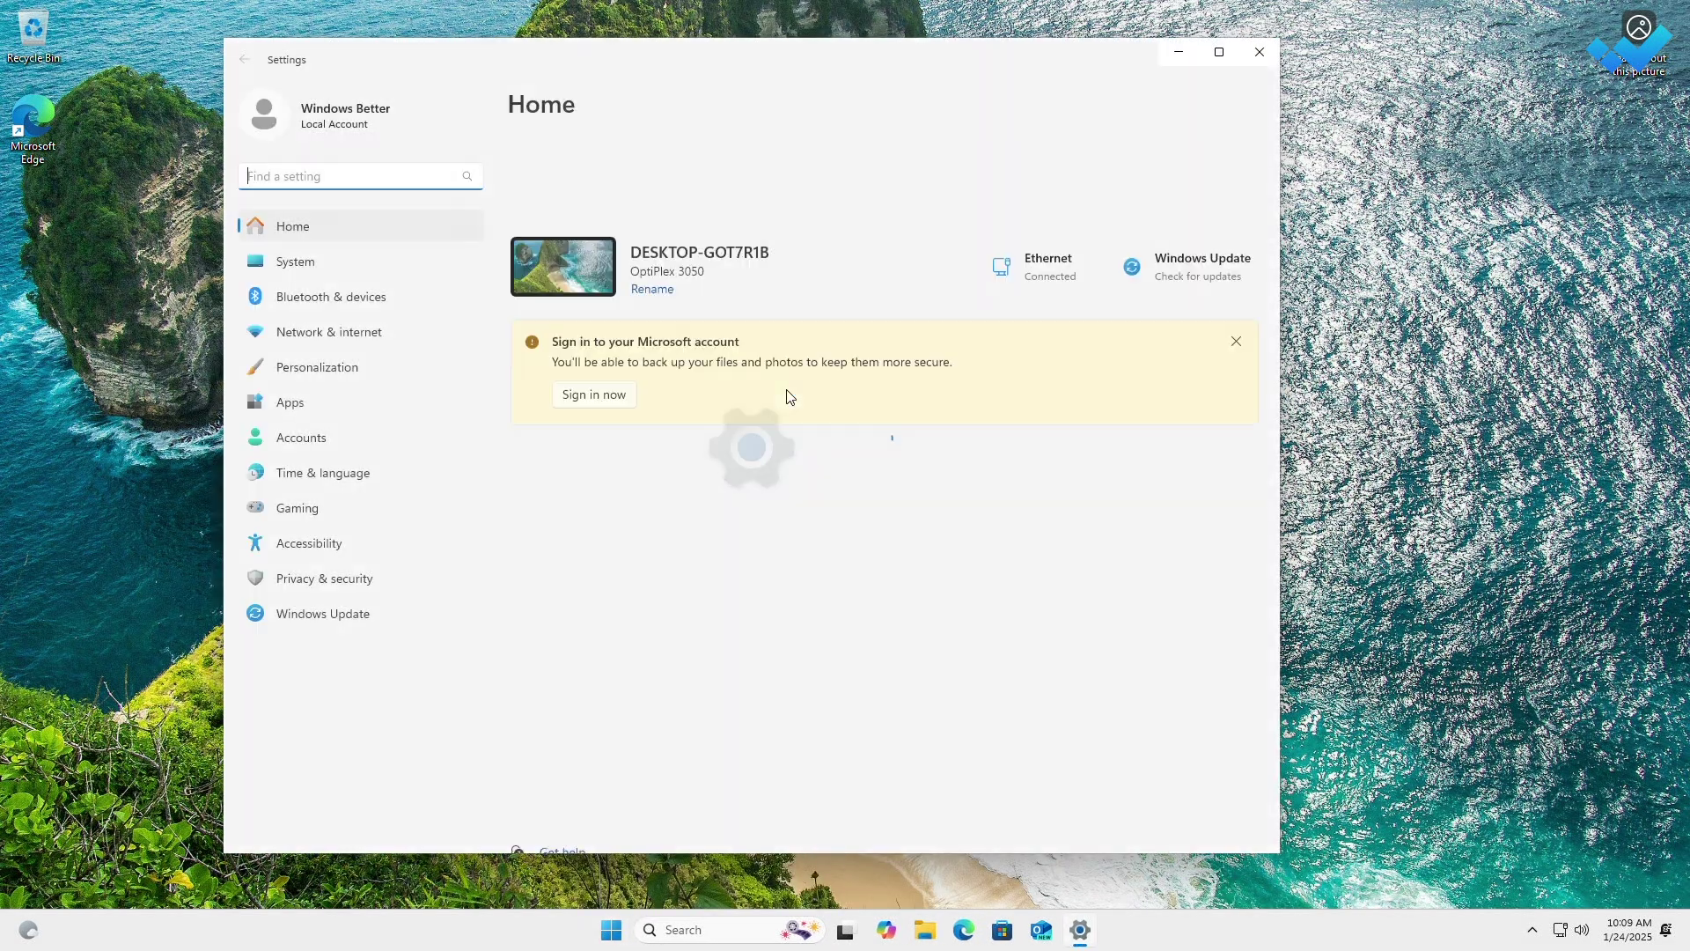
scroll(1261, 217, down, 10)
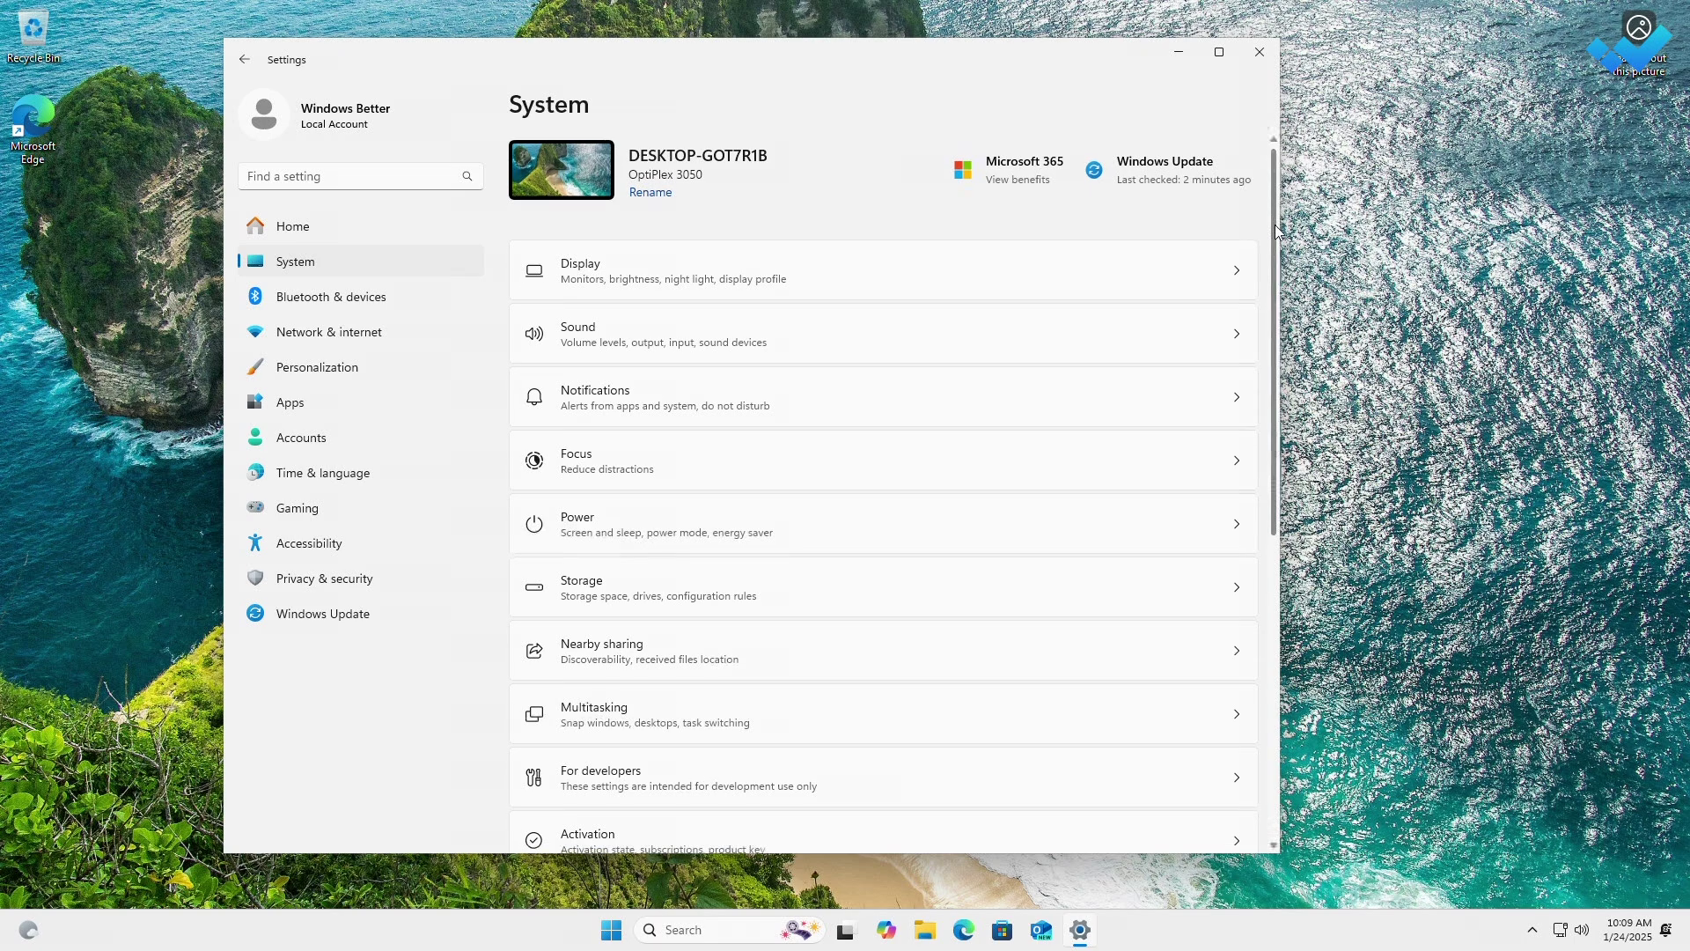
click(784, 784)
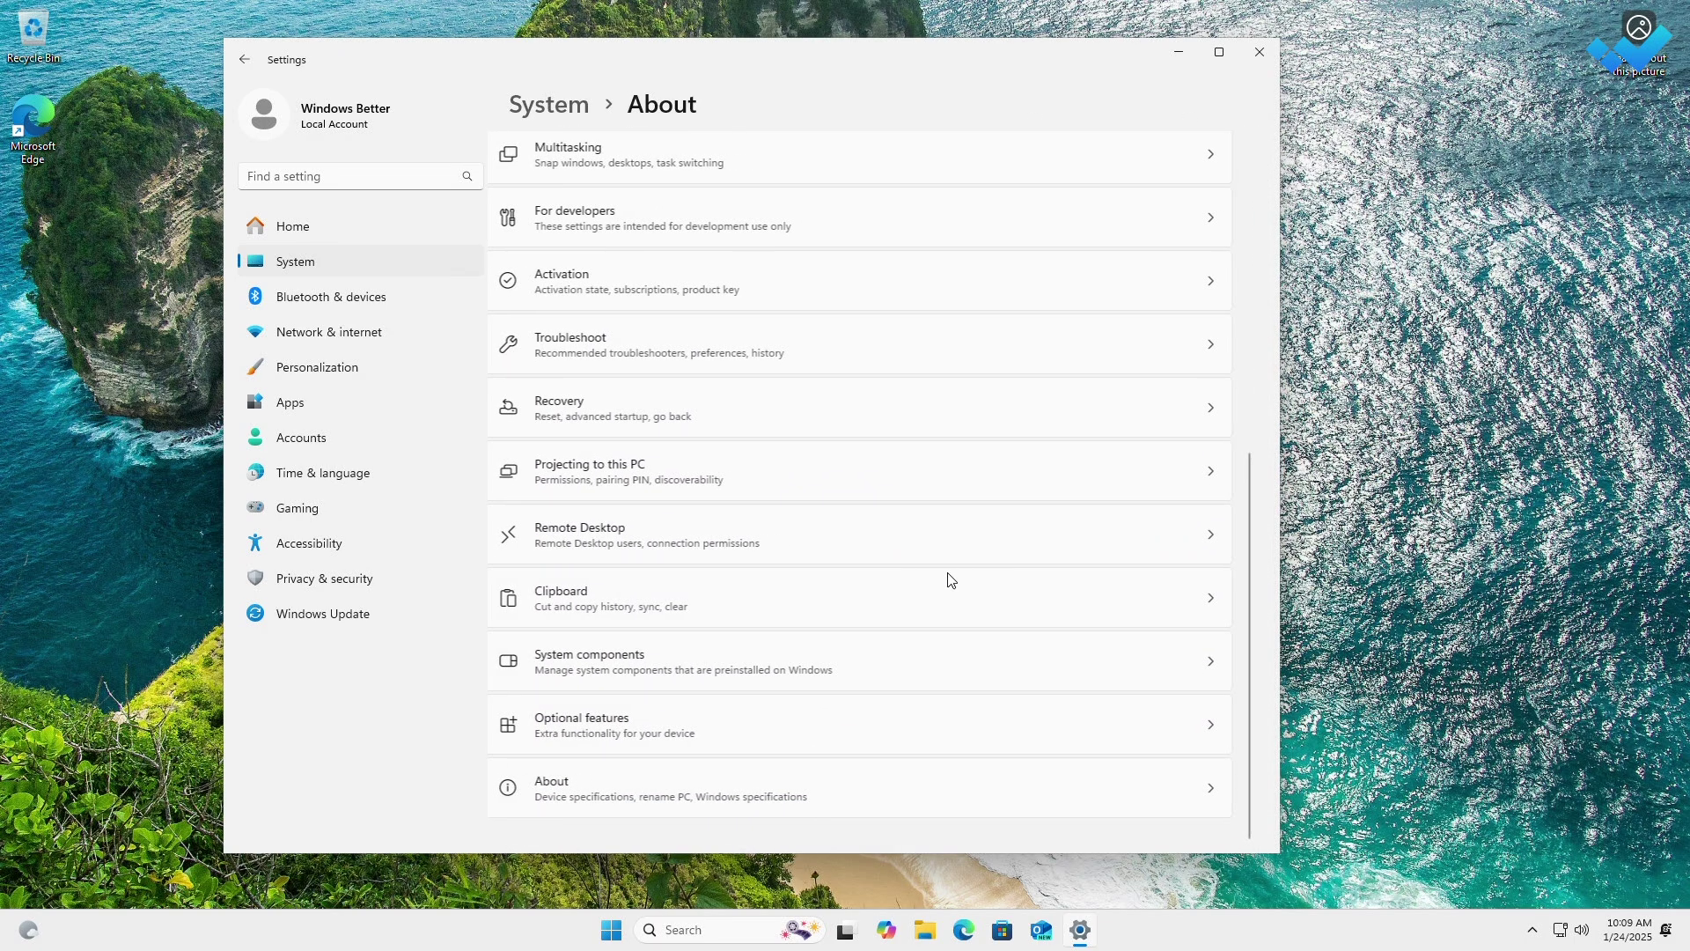